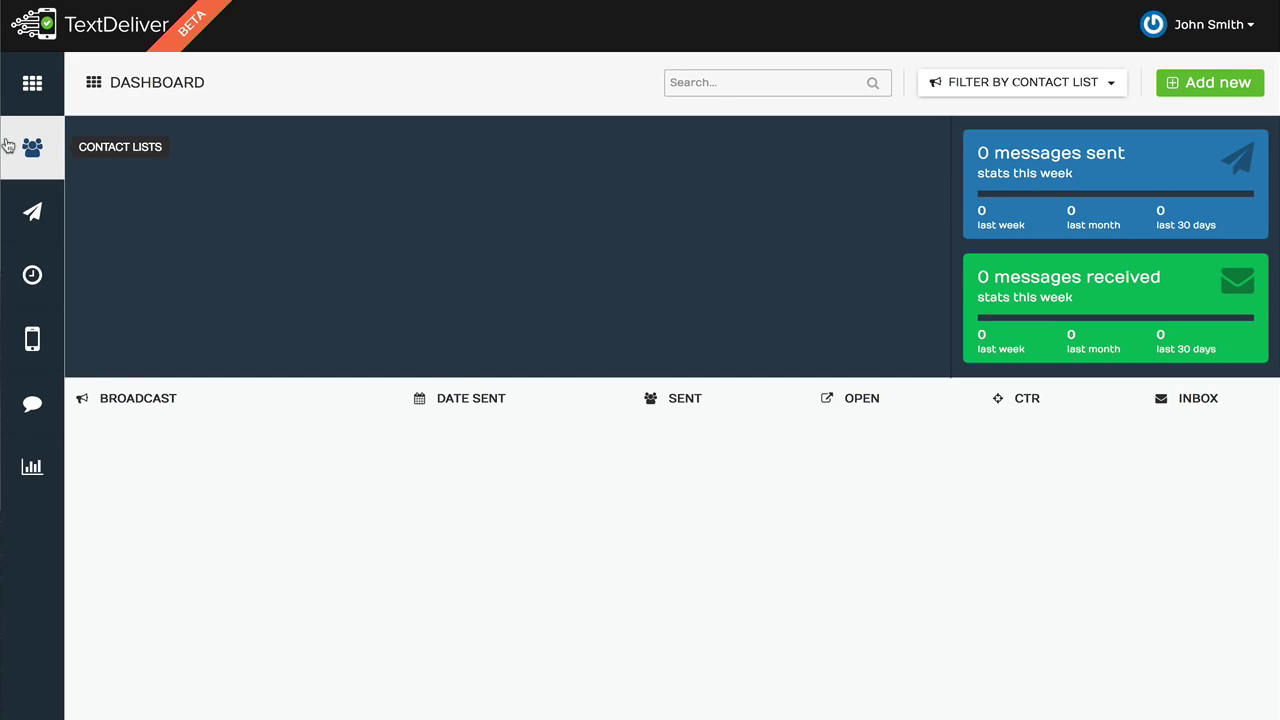
# - Generate the embed code for the Webinar Ignition contact list using Test Form and the raw HTML form code, and close the wizard
pyautogui.click(29, 150)
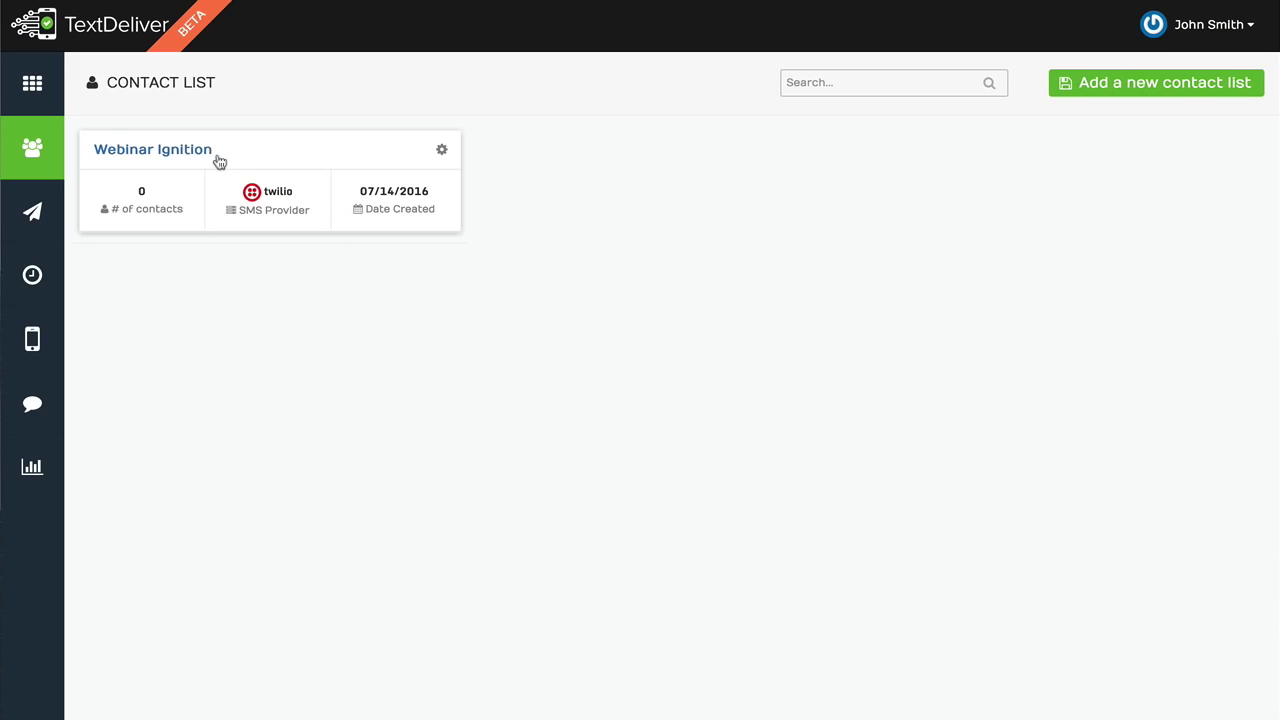
pyautogui.click(442, 152)
pyautogui.click(377, 169)
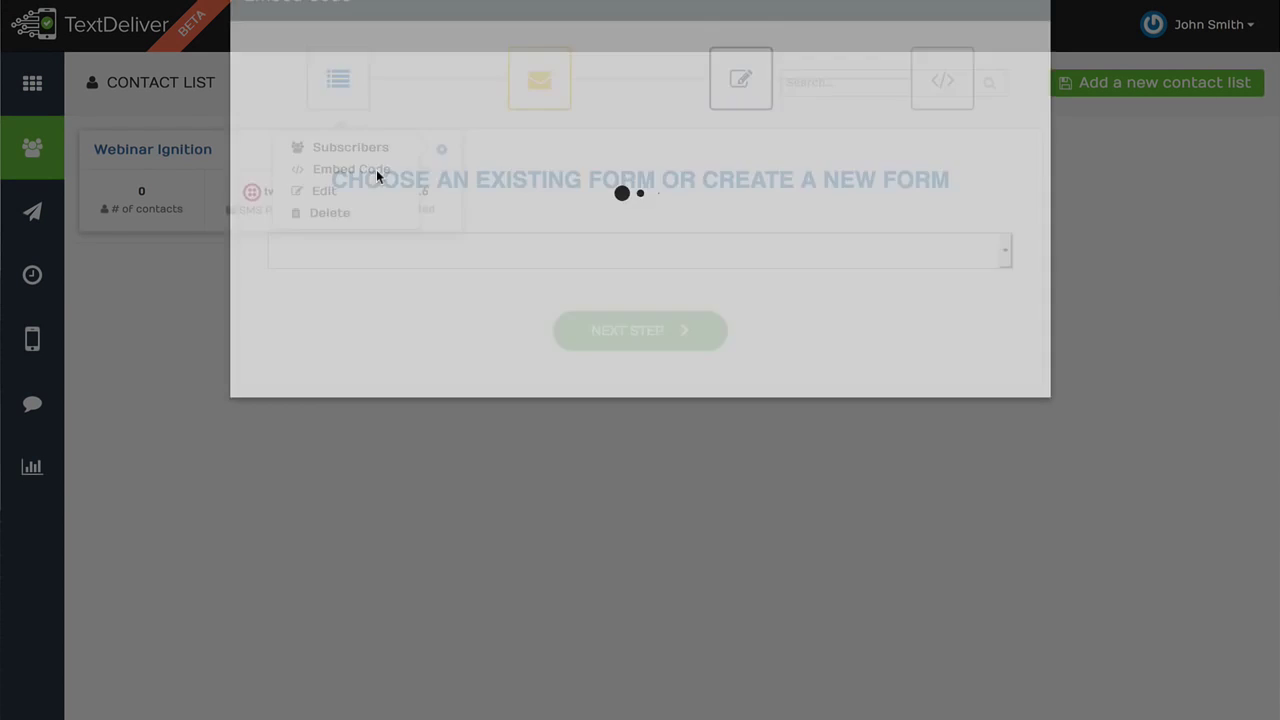
pyautogui.click(383, 351)
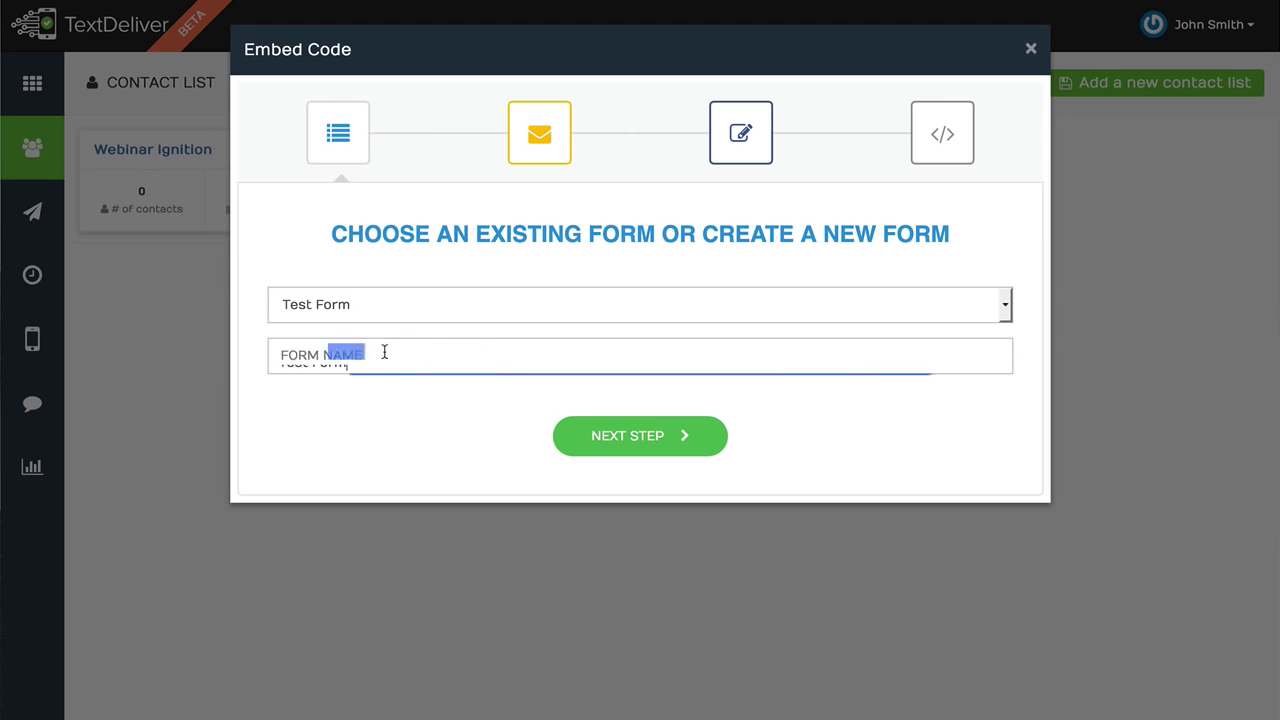
pyautogui.click(614, 428)
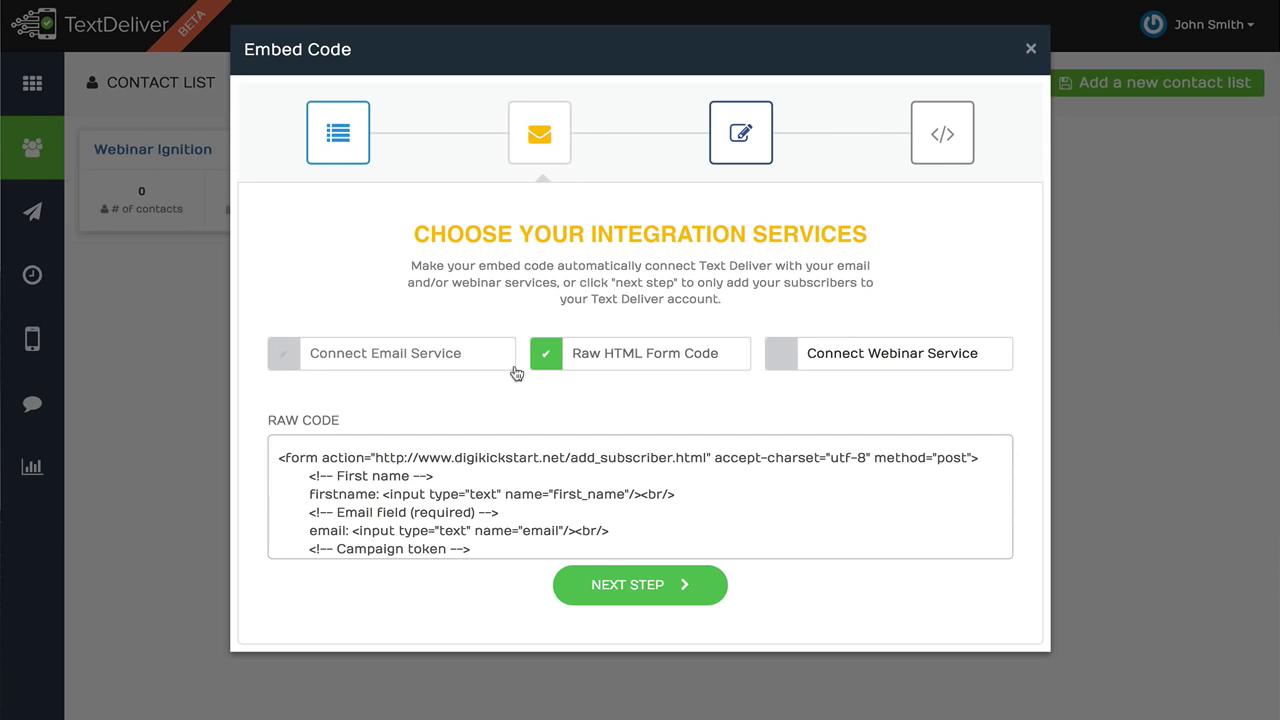
pyautogui.click(631, 583)
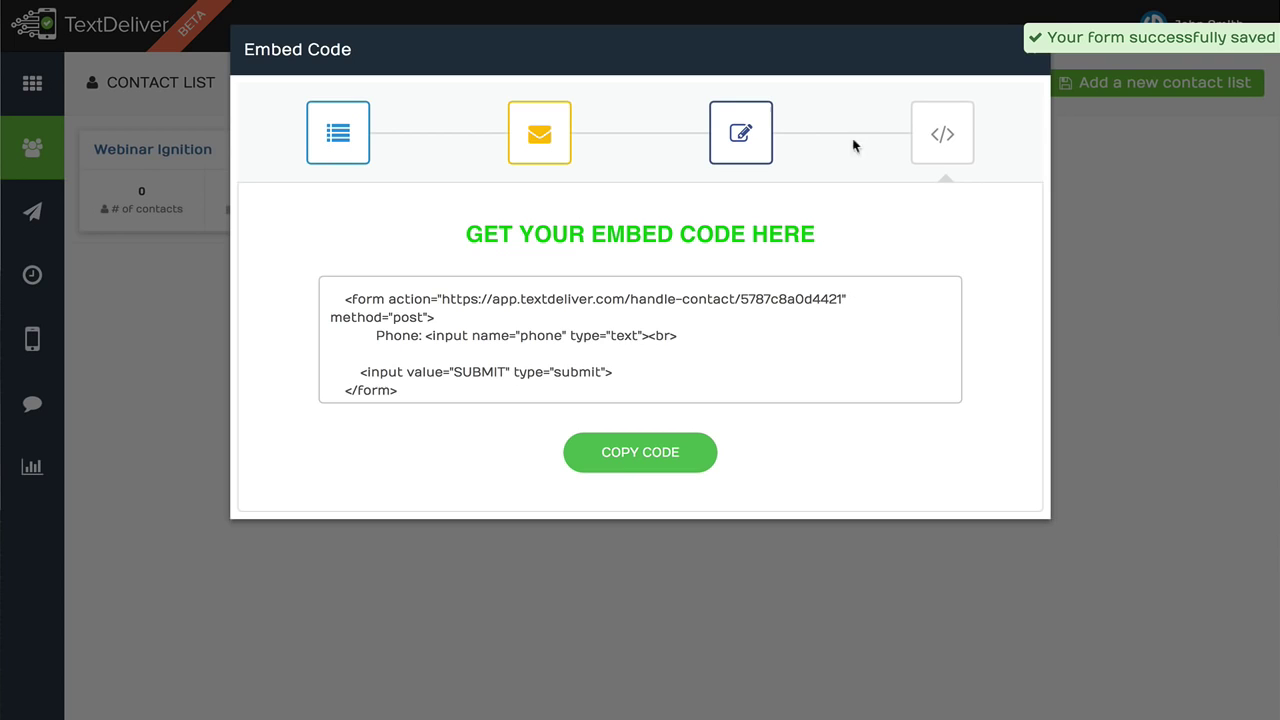
pyautogui.click(1029, 53)
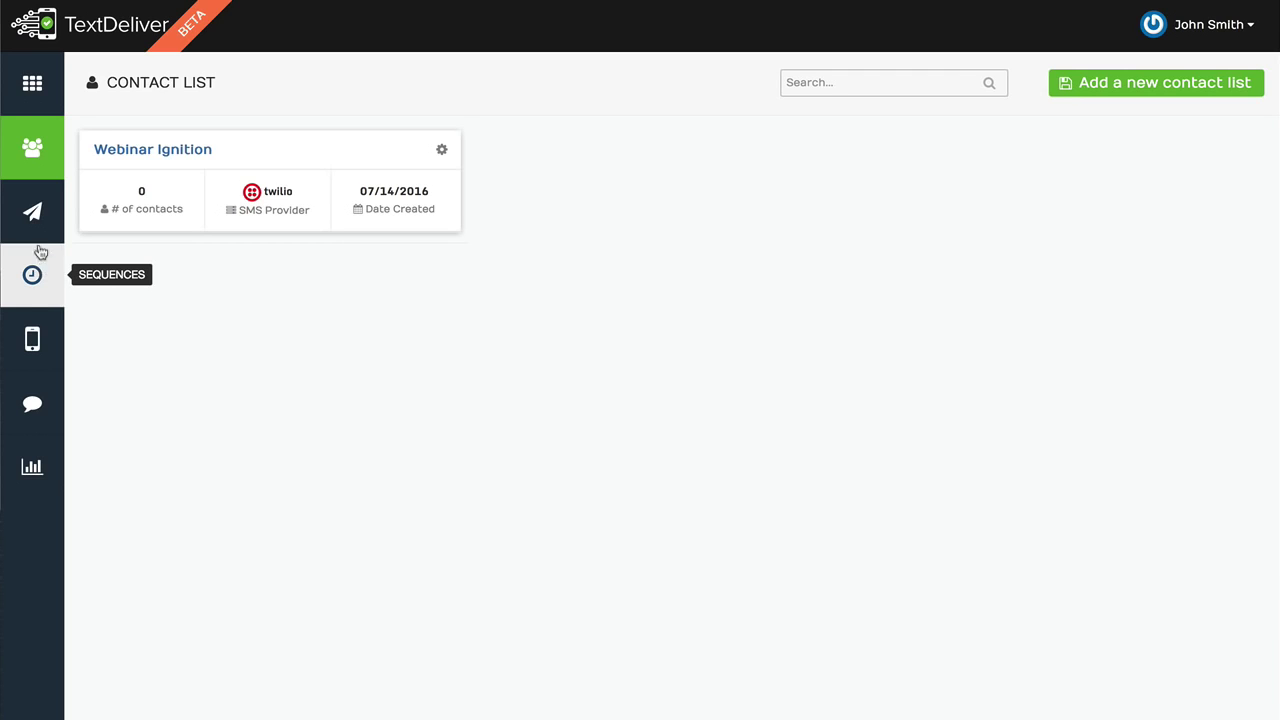
# - Start a new broadcast and assign it the account user and the Twilio phone number
pyautogui.click(34, 218)
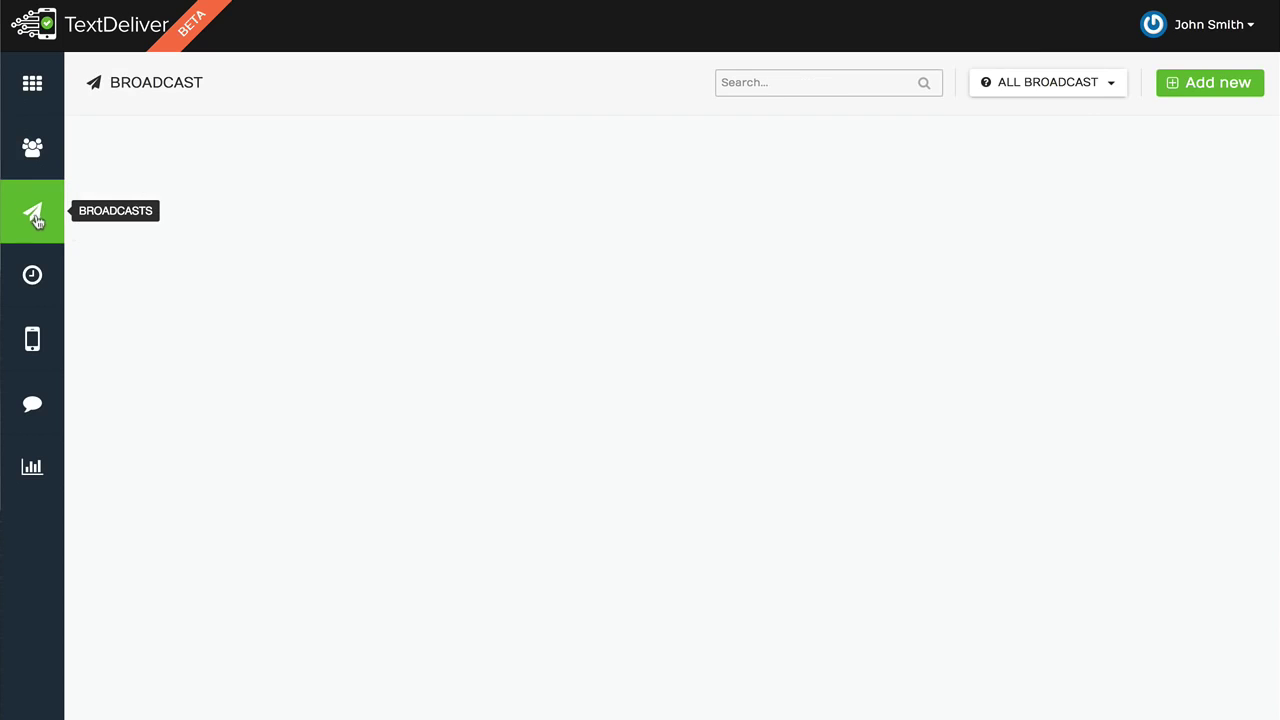
pyautogui.click(1250, 94)
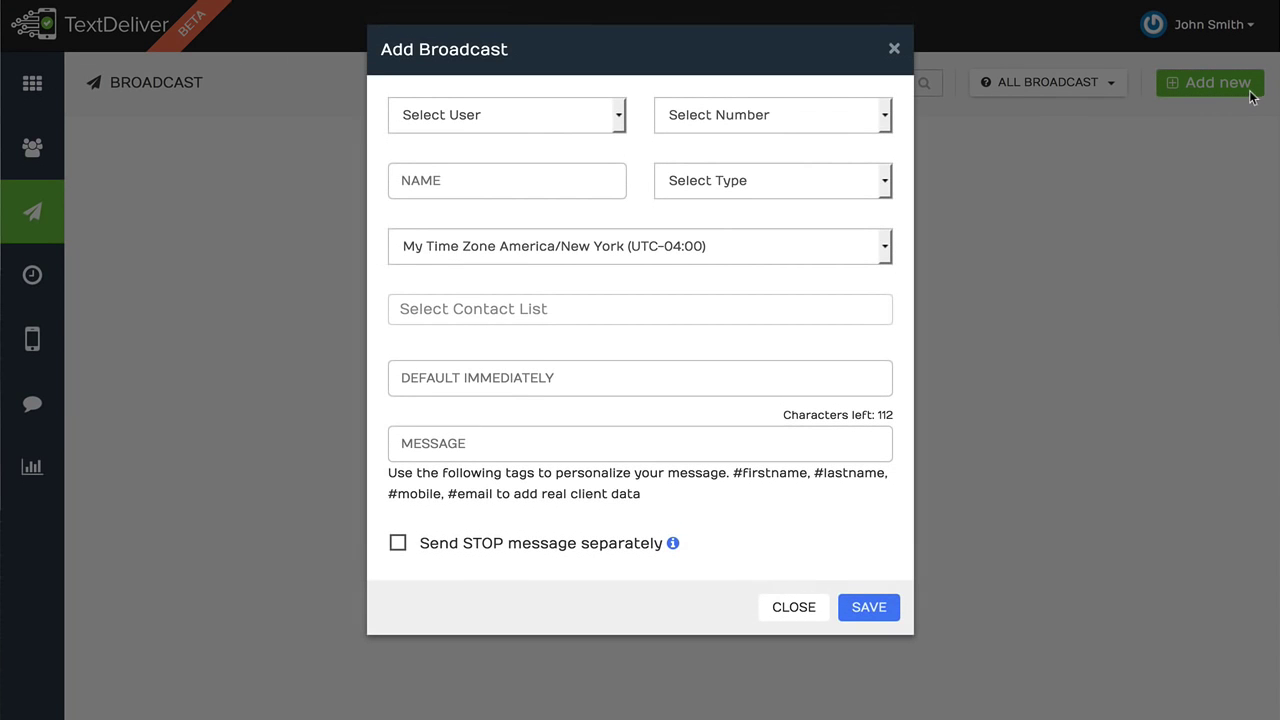
pyautogui.click(565, 120)
pyautogui.click(520, 157)
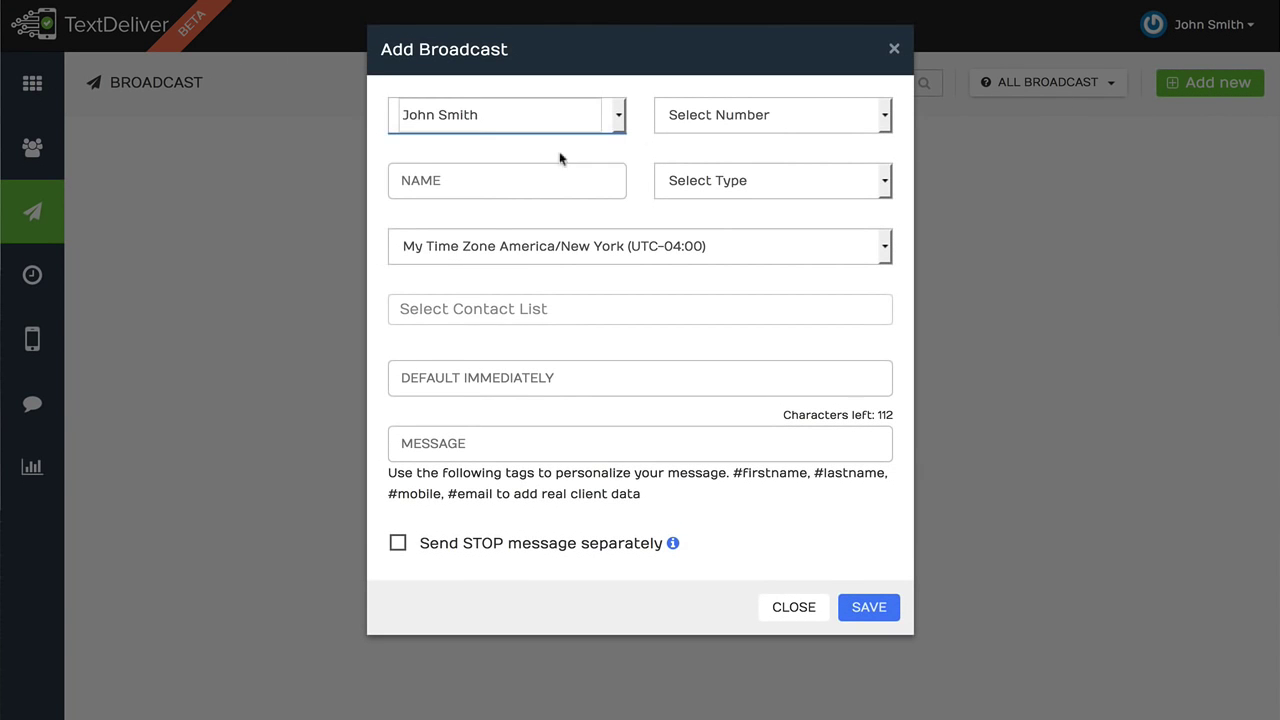
pyautogui.click(699, 130)
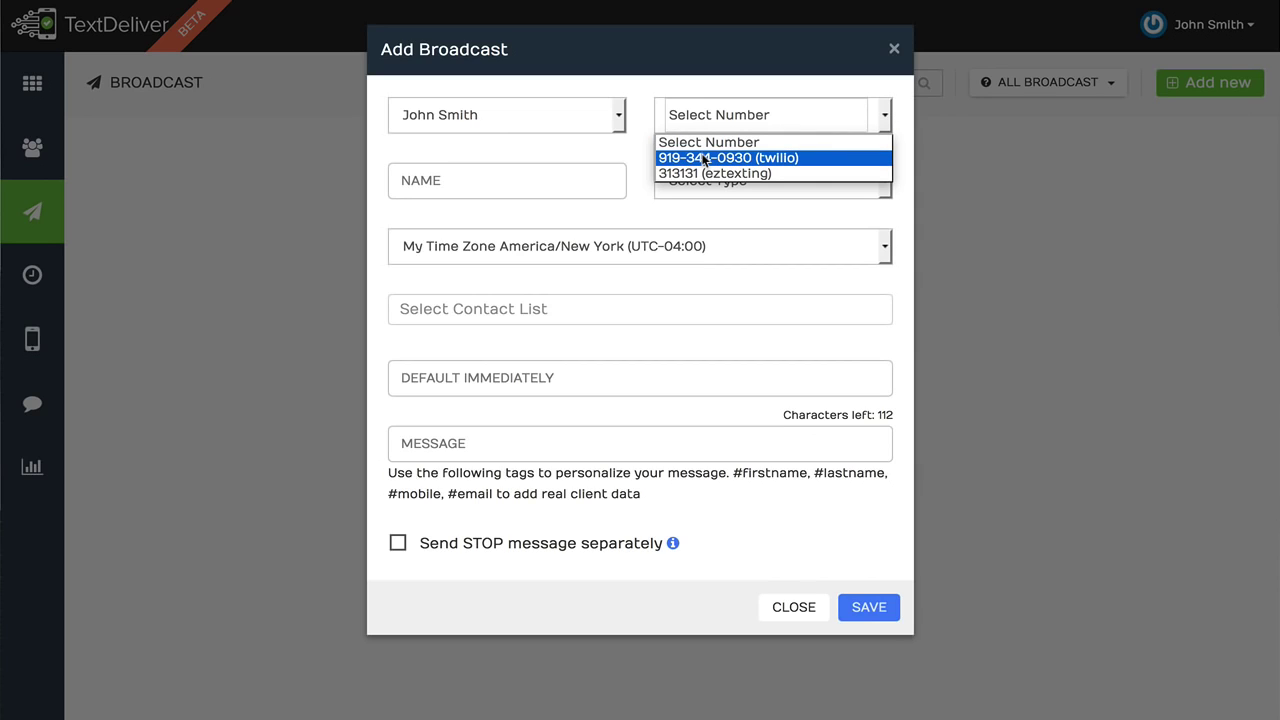
pyautogui.click(742, 90)
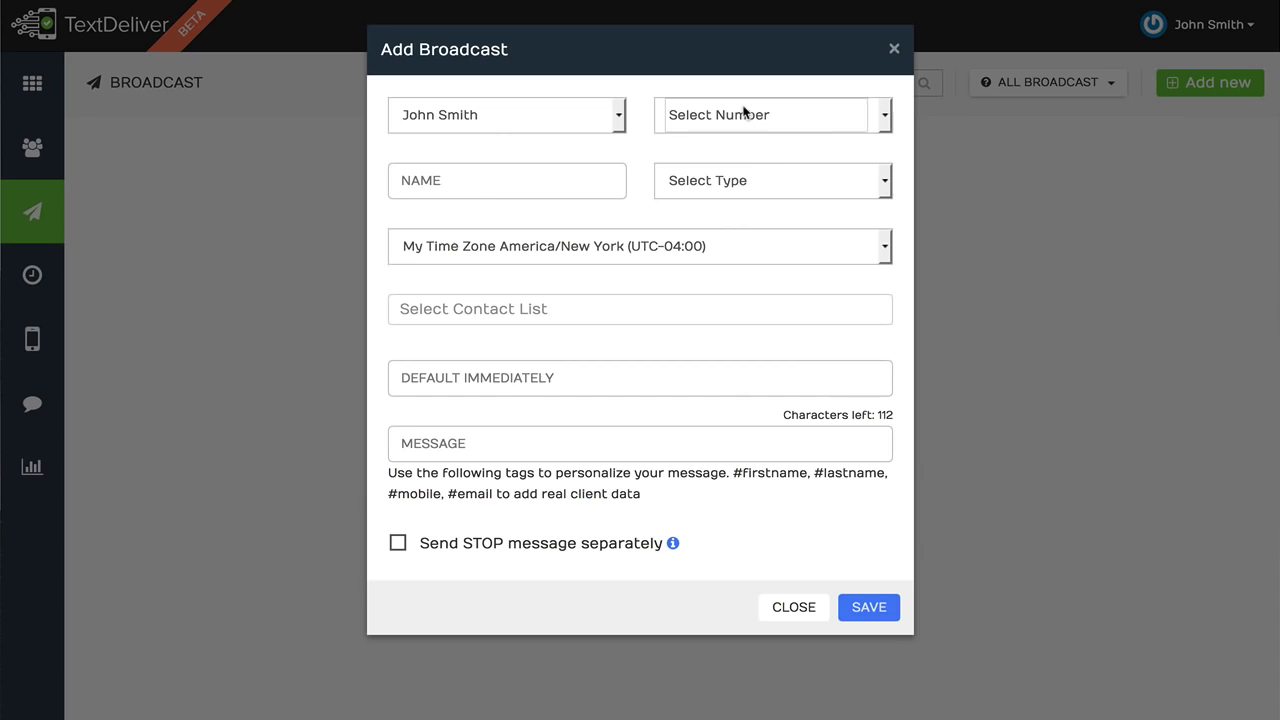
pyautogui.click(744, 112)
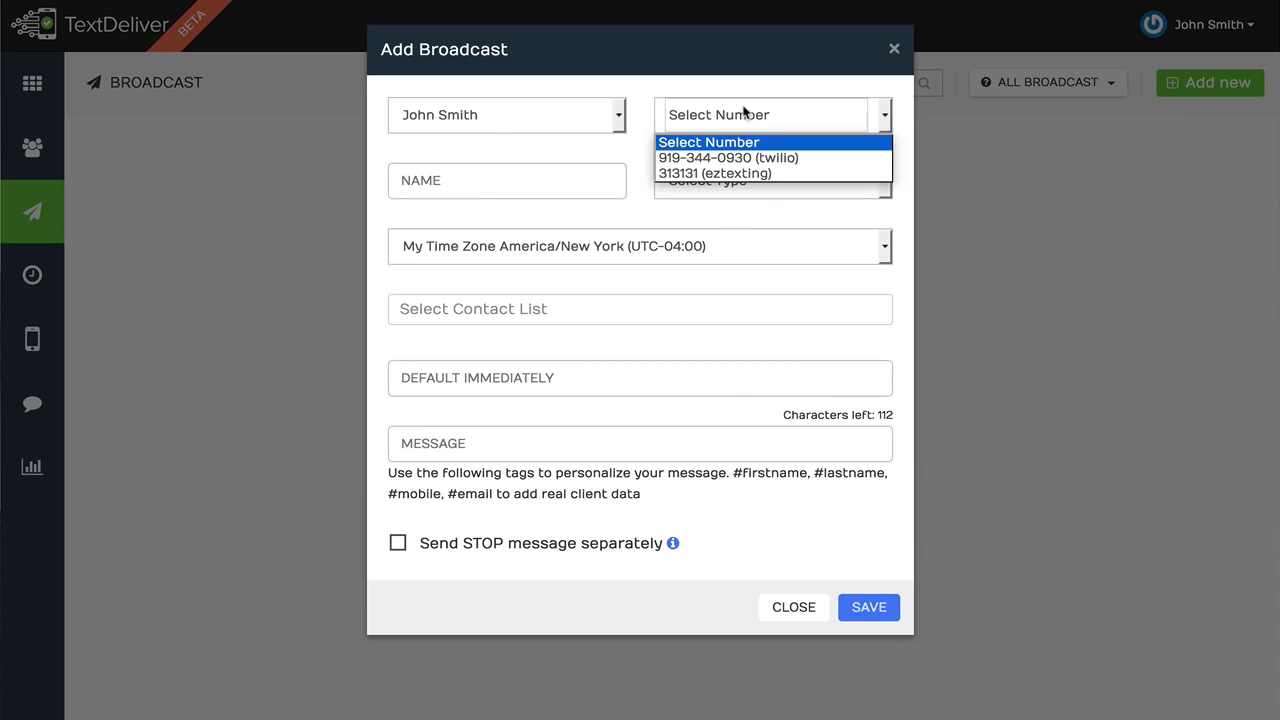
pyautogui.click(754, 158)
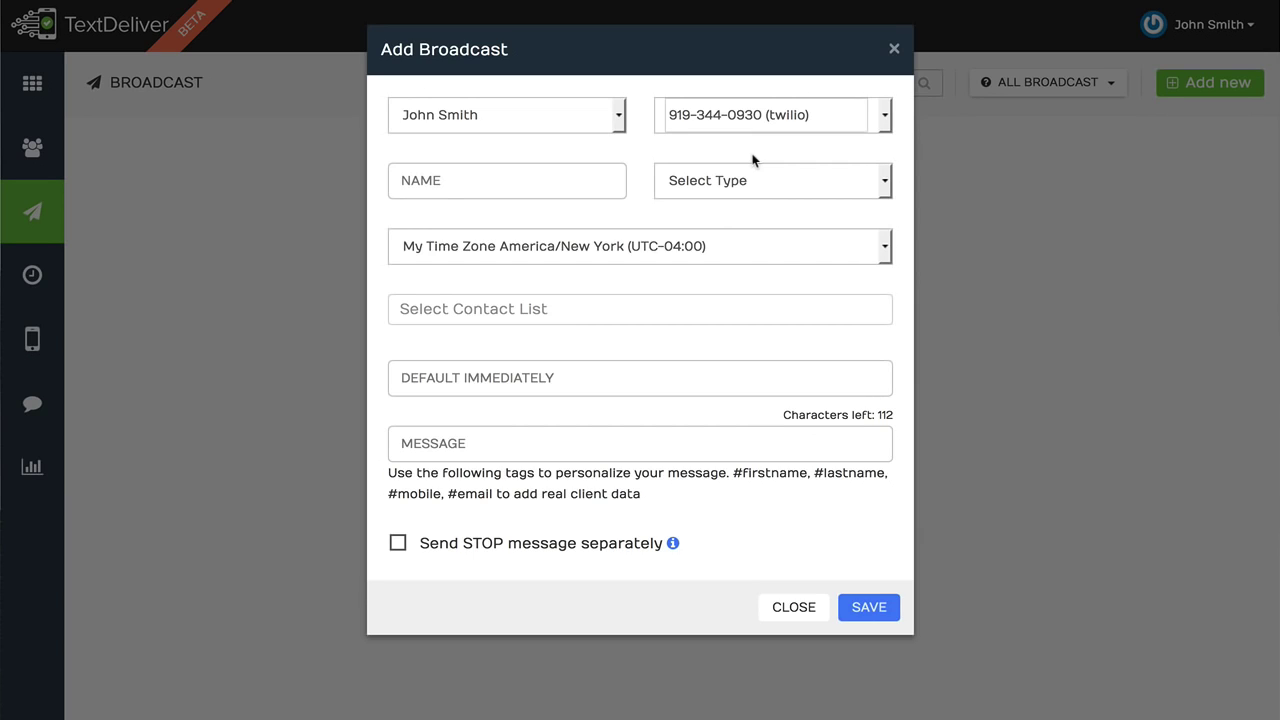
# - Name the broadcast Test and set its type to Text
pyautogui.click(474, 170)
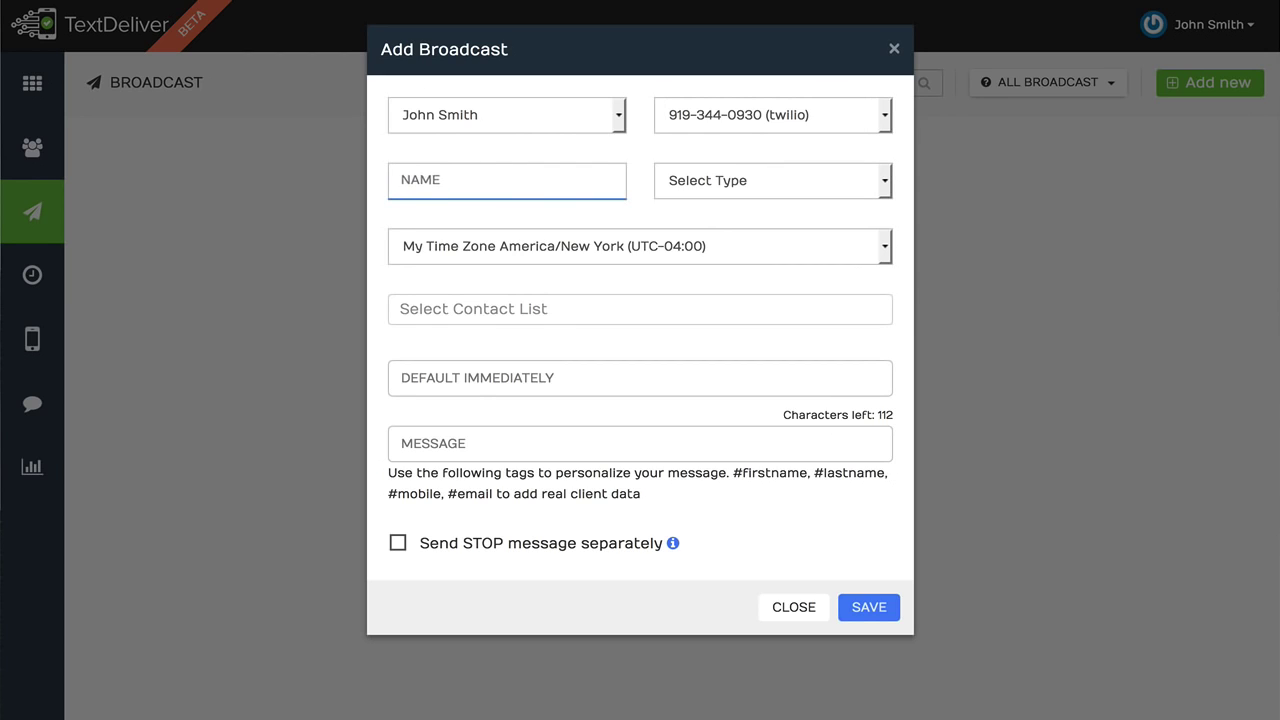
pyautogui.write('Test')
pyautogui.click(731, 183)
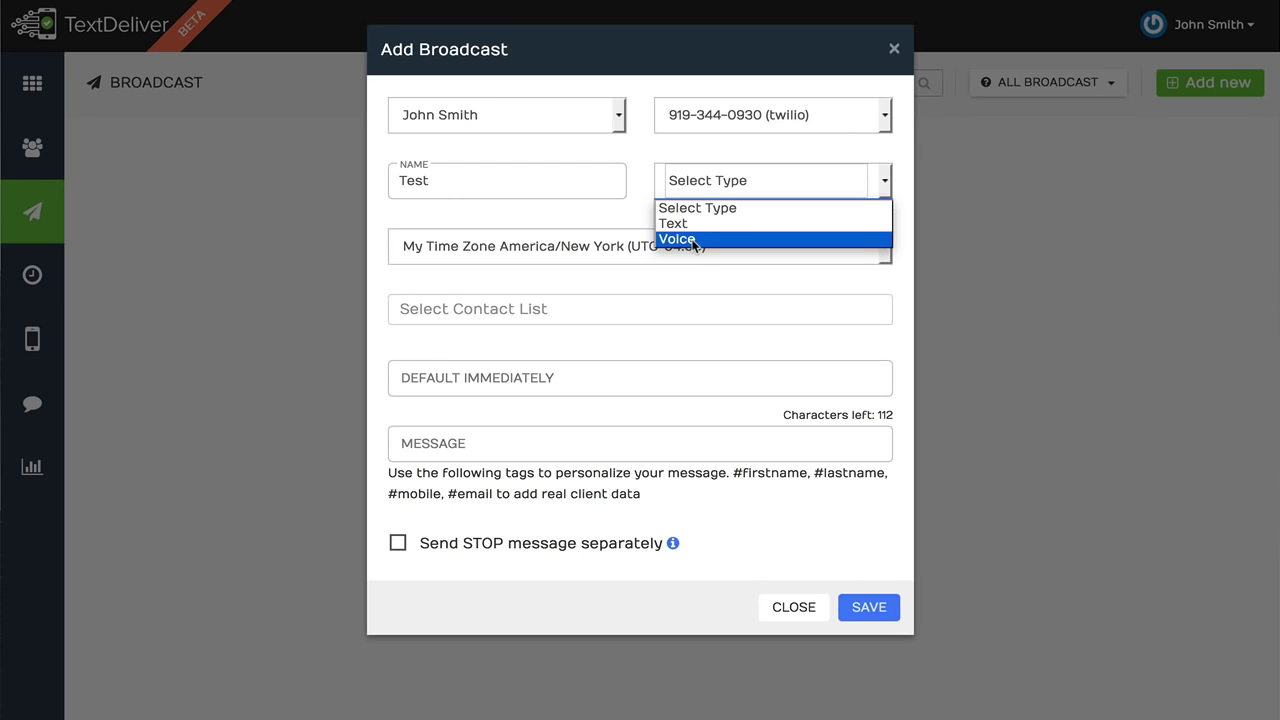
pyautogui.click(713, 175)
pyautogui.click(713, 175)
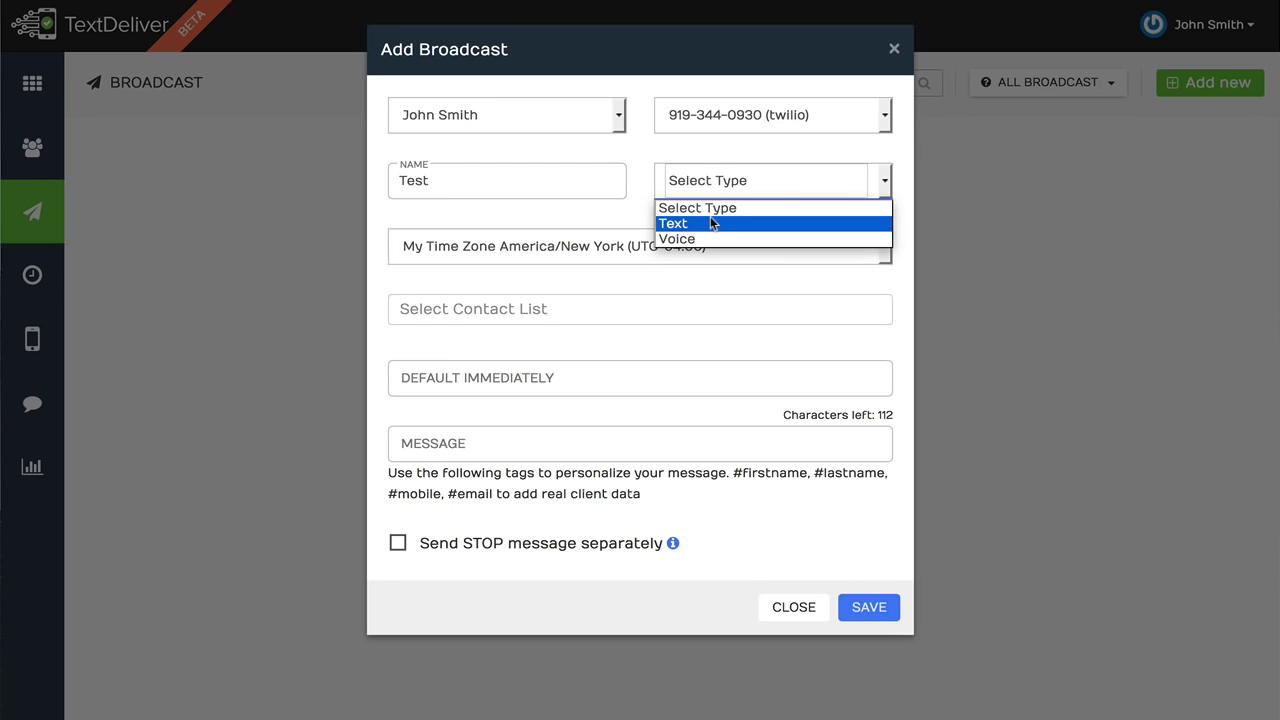
pyautogui.click(713, 222)
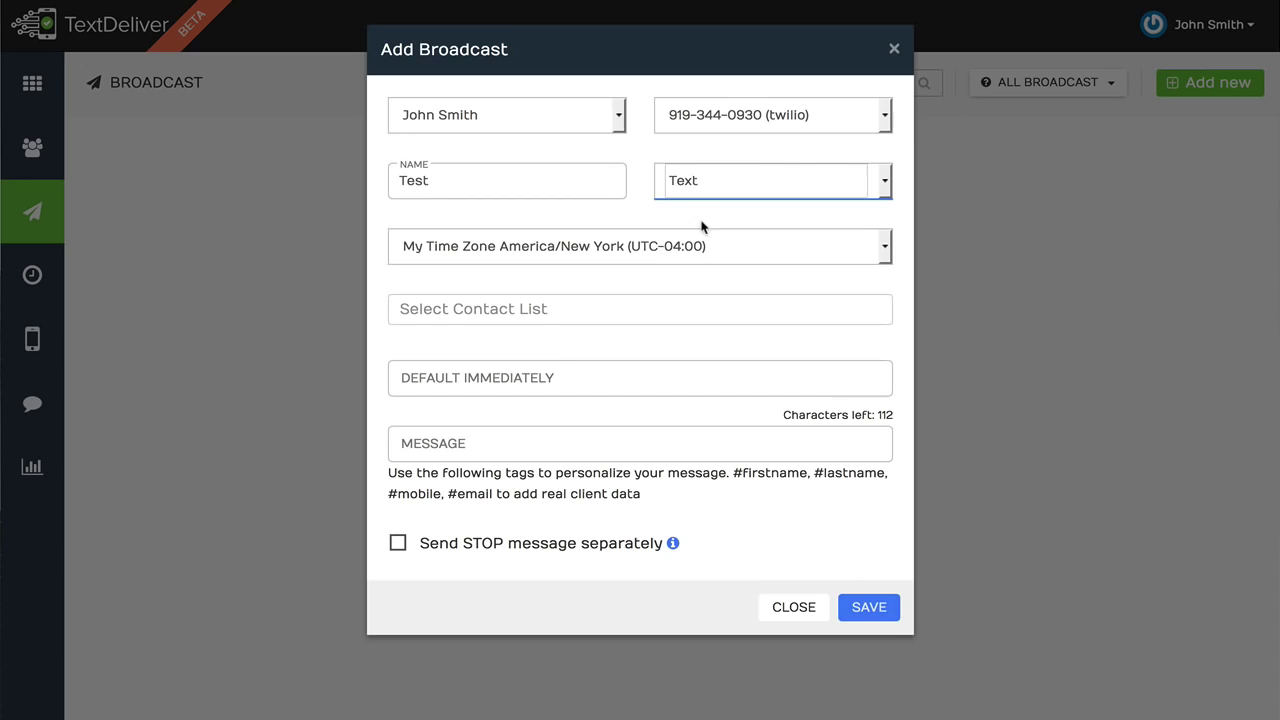
# - Schedule the broadcast to the Webinar Ignition contact list for 2016/07/15 10:00 am in the Subscribers Timezone
pyautogui.click(650, 246)
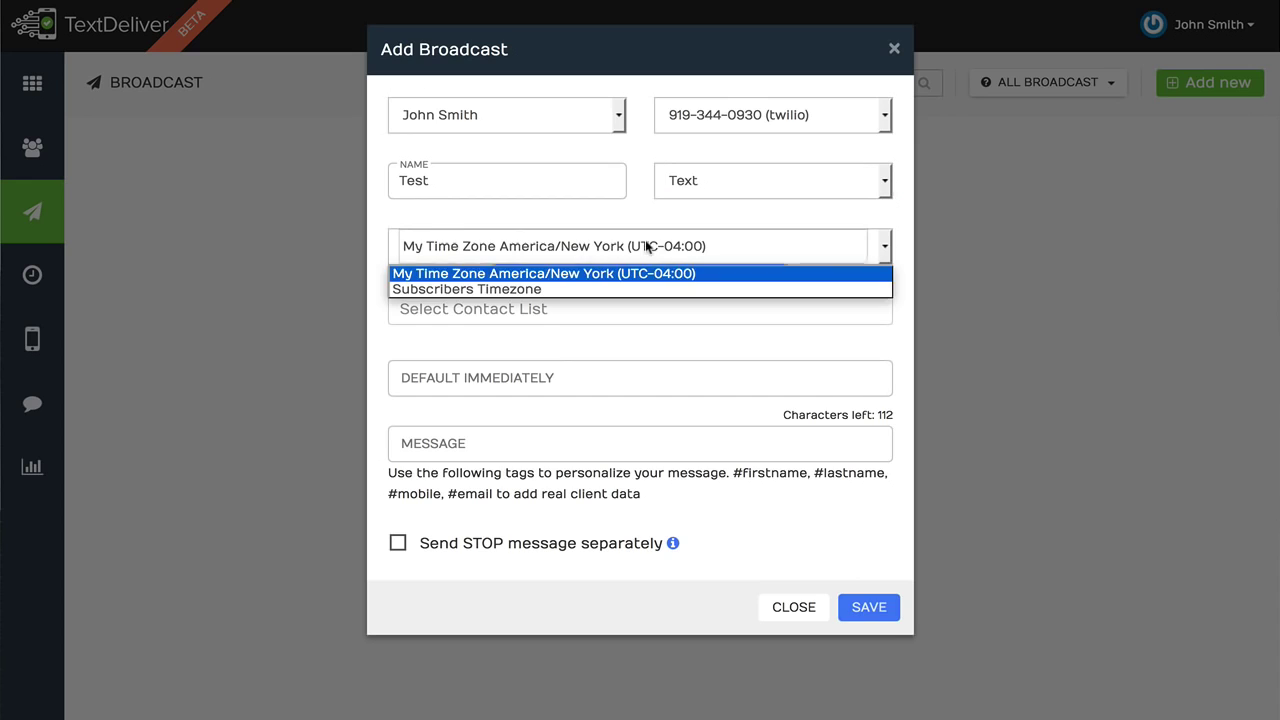
pyautogui.click(566, 291)
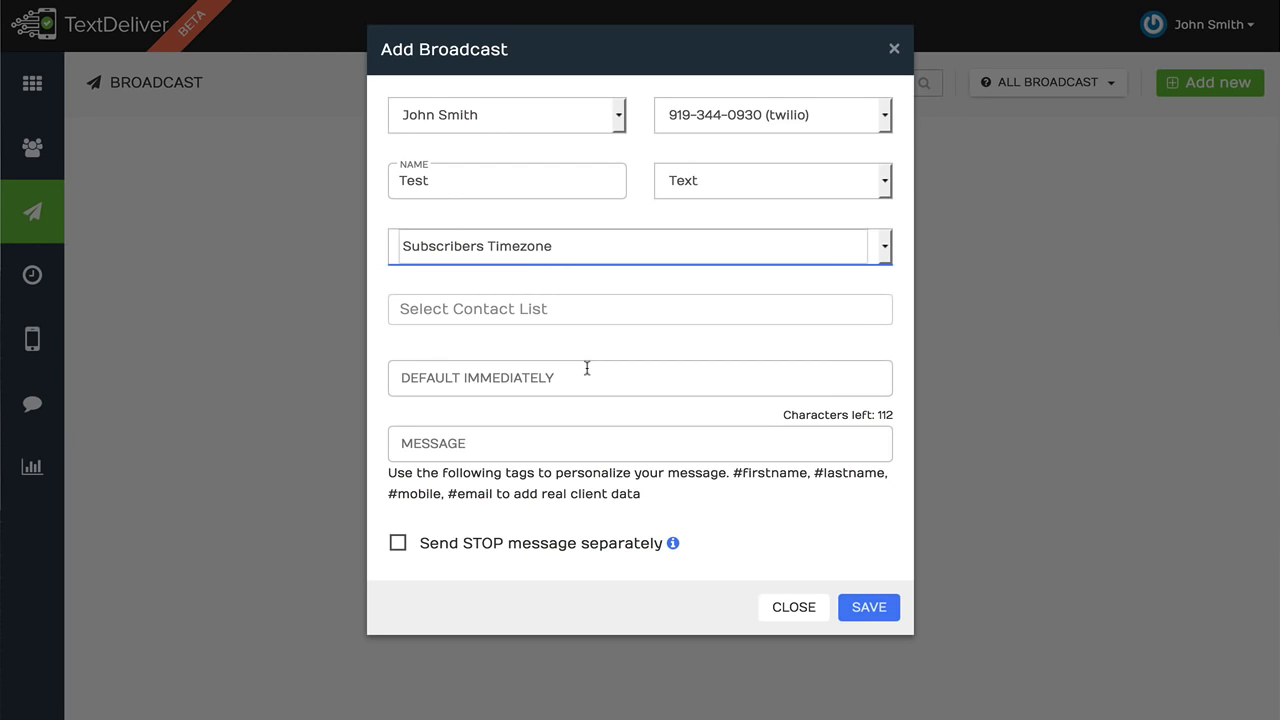
pyautogui.click(606, 310)
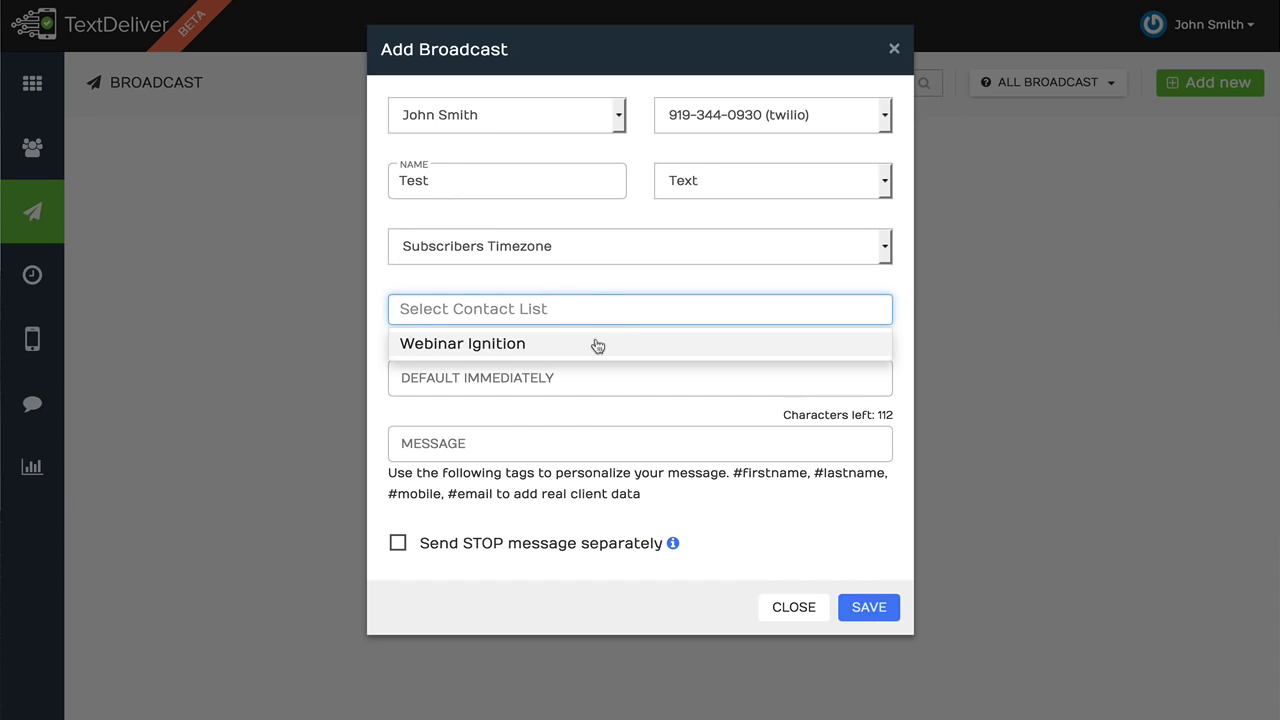
pyautogui.click(594, 344)
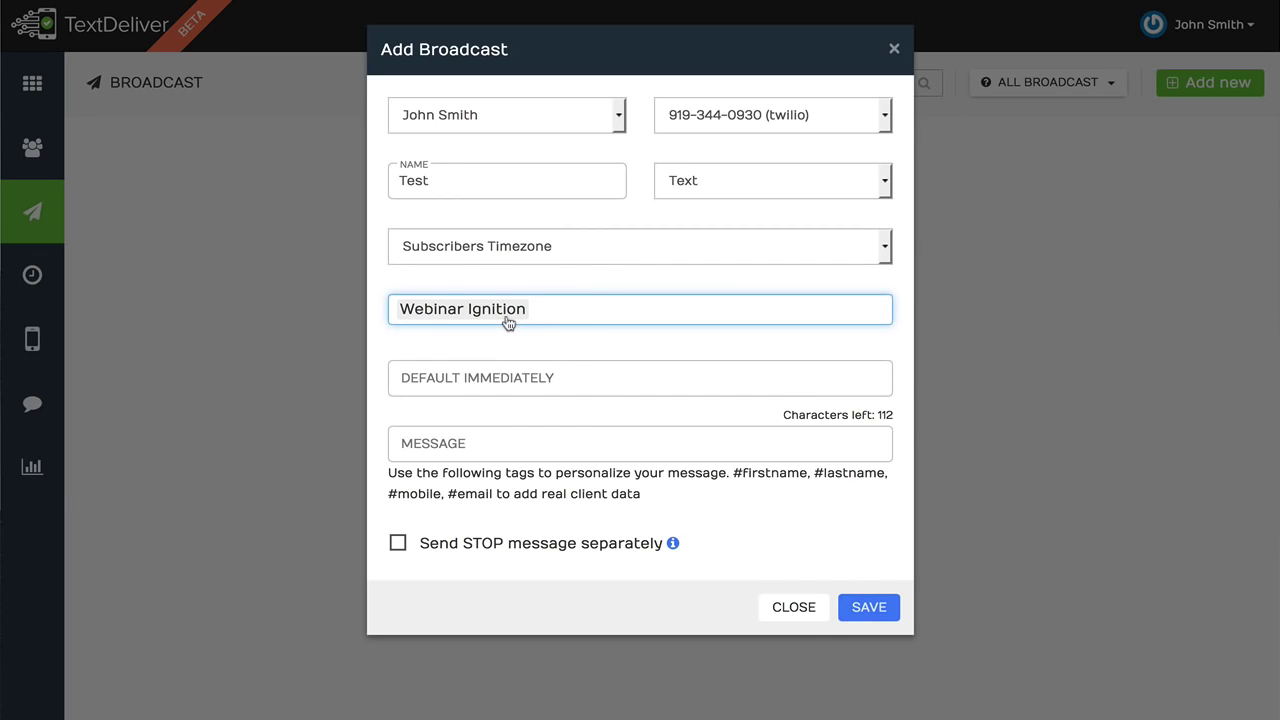
pyautogui.click(520, 382)
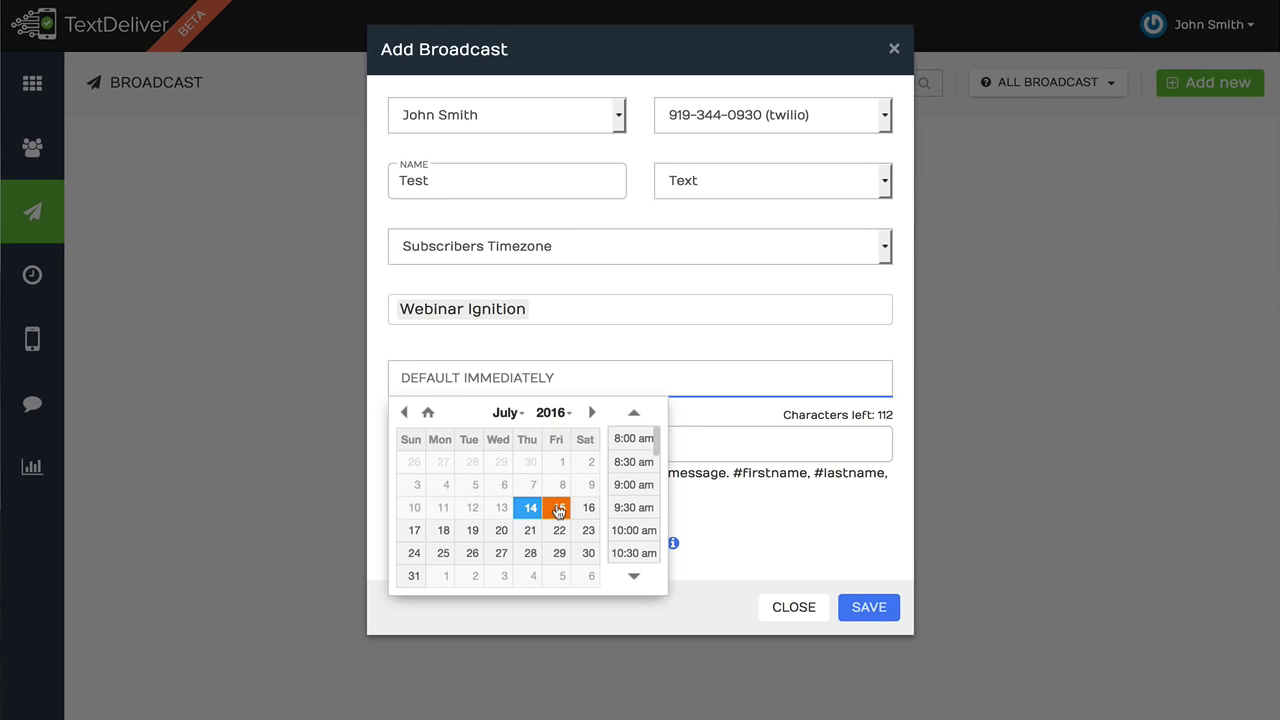
pyautogui.click(558, 507)
pyautogui.click(636, 530)
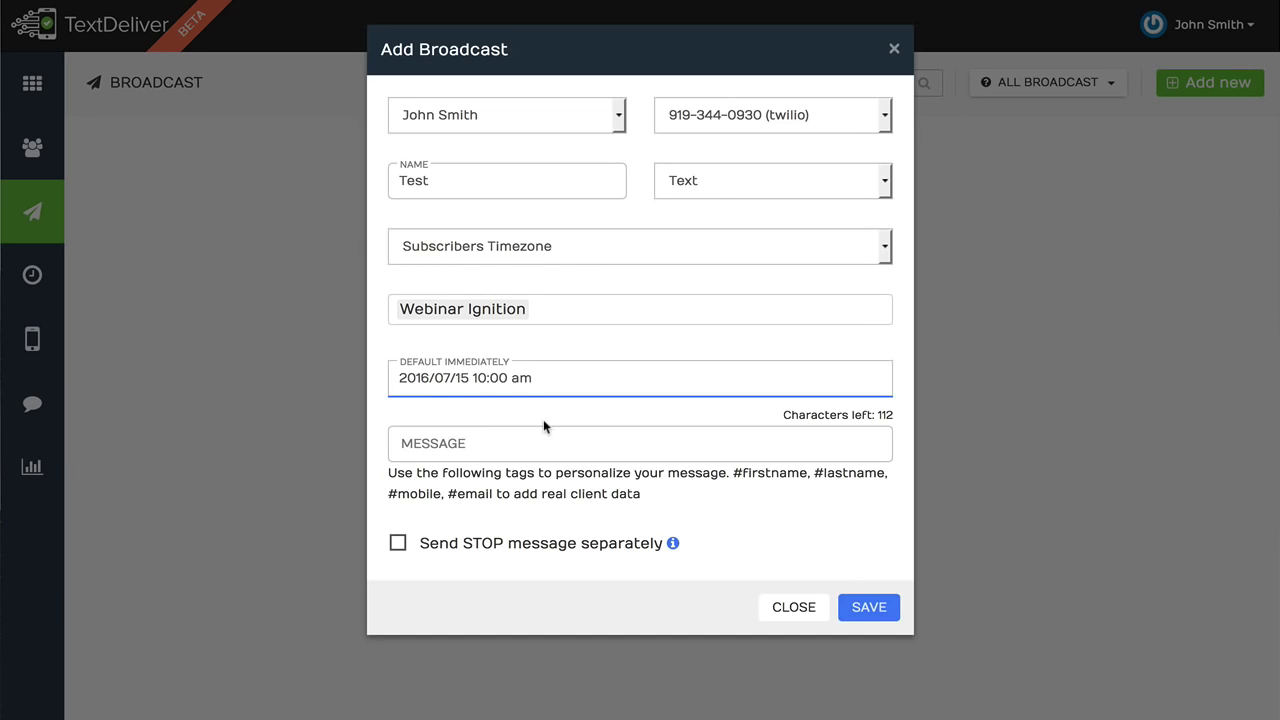
pyautogui.click(530, 444)
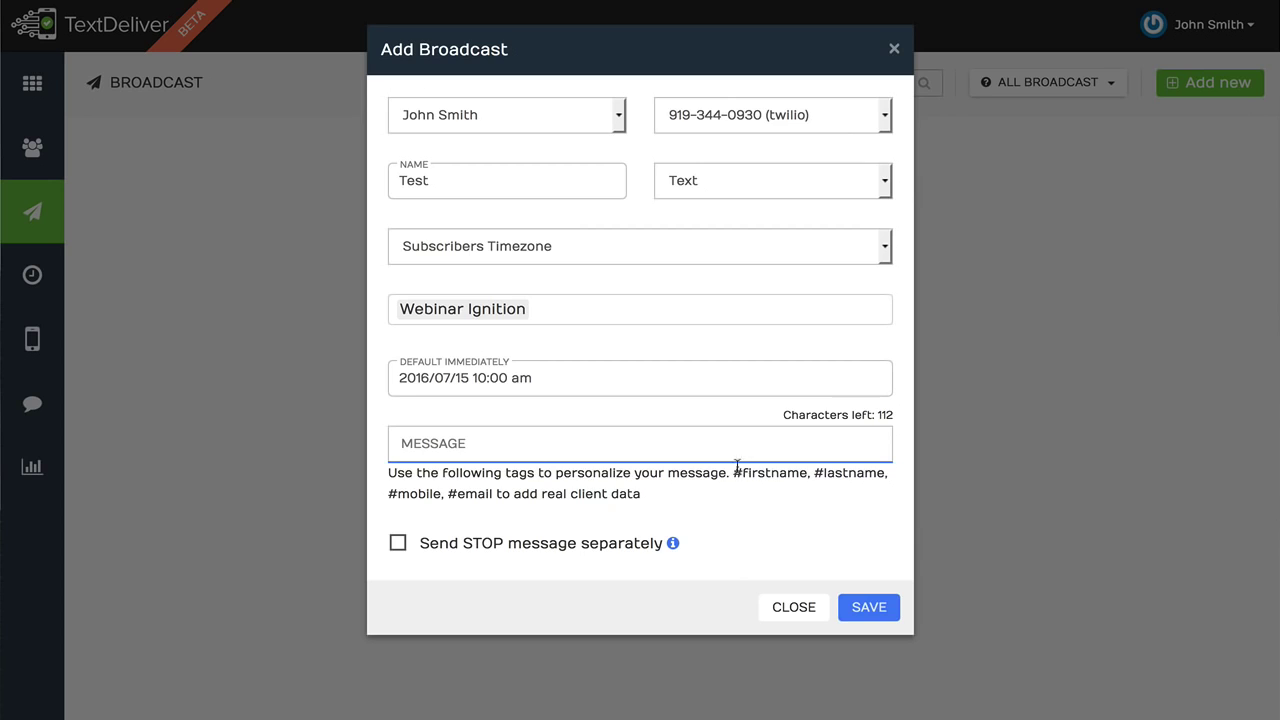
pyautogui.moveTo(734, 472); pyautogui.dragTo(557, 444)
pyautogui.write('che')
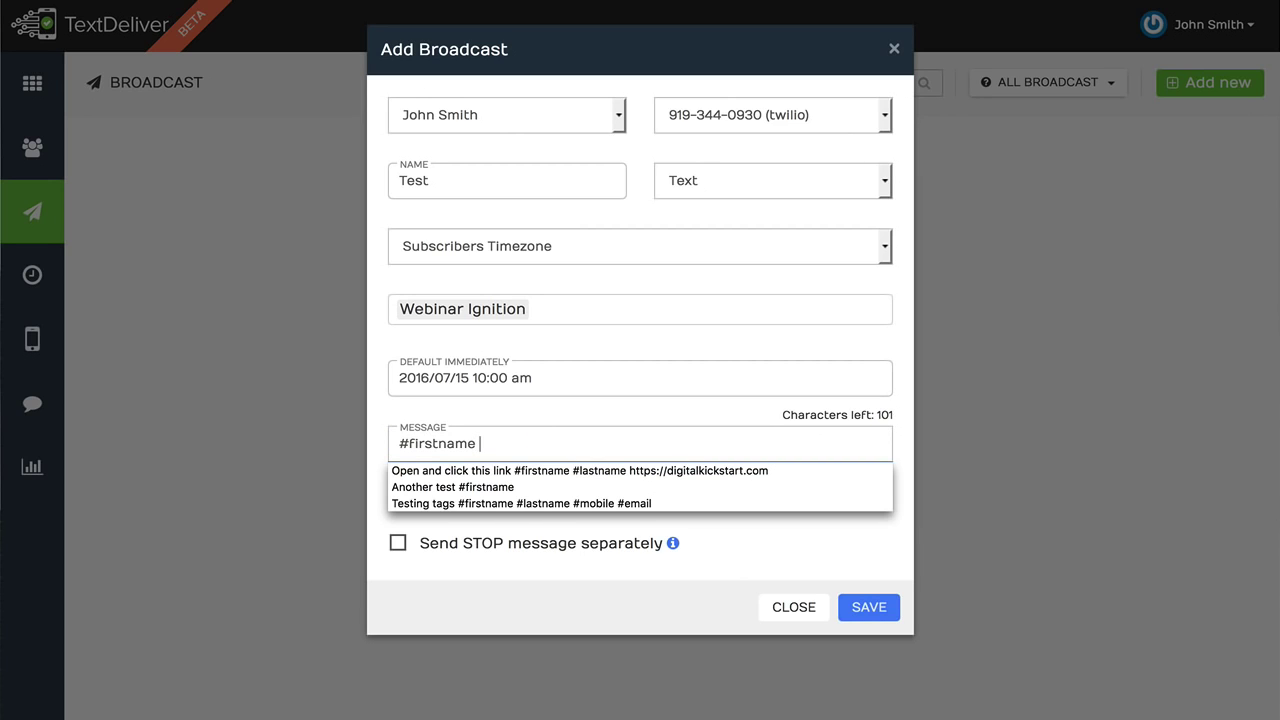
pyautogui.write('ck out')
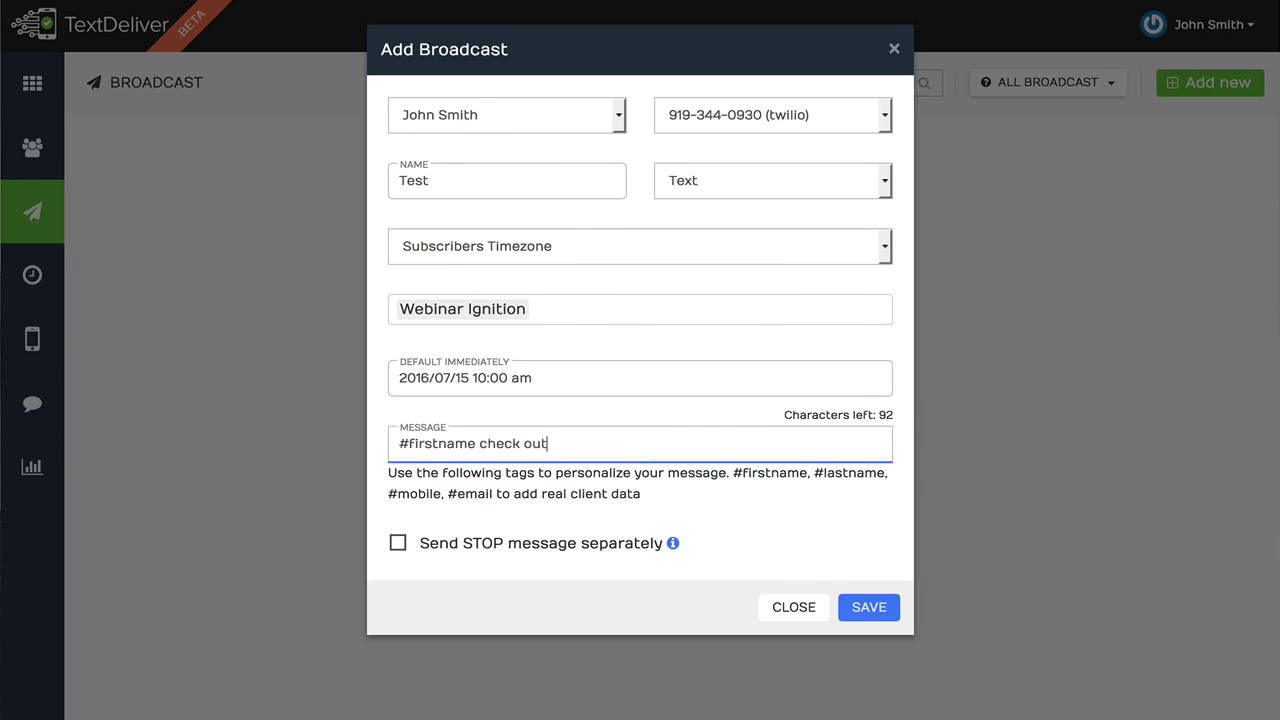
pyautogui.write(' this live training')
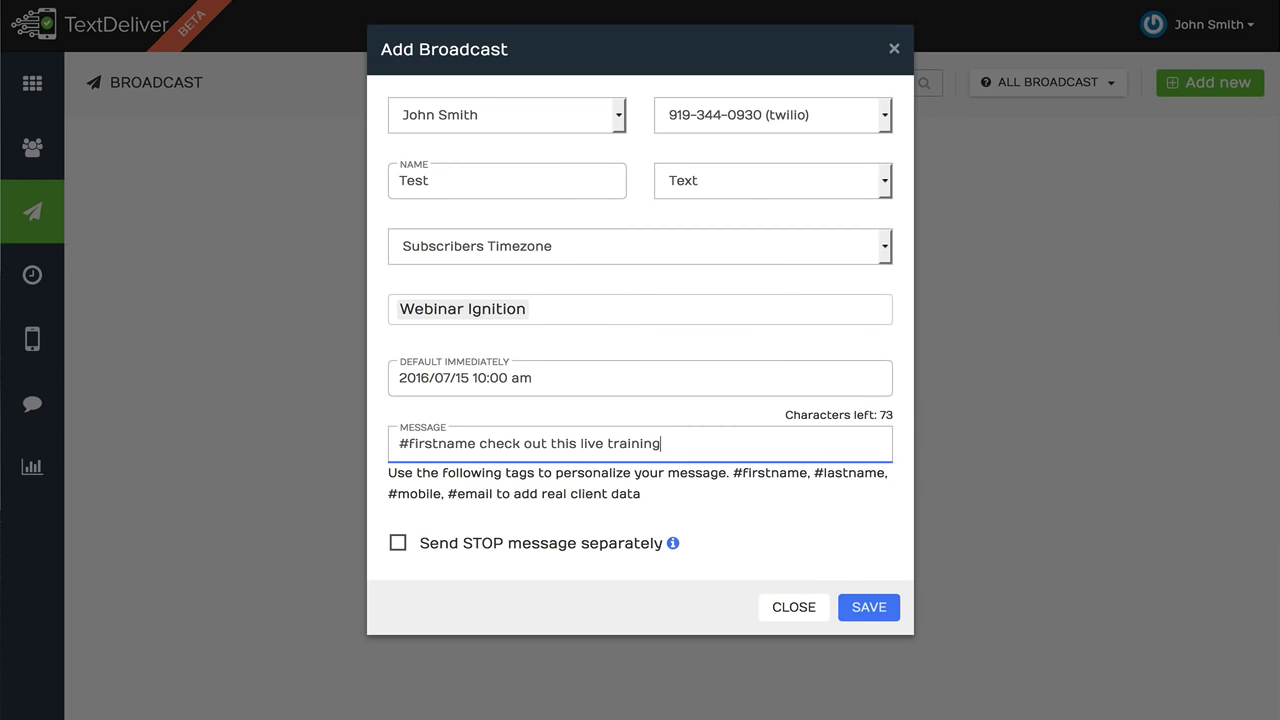
pyautogui.write(' http://')
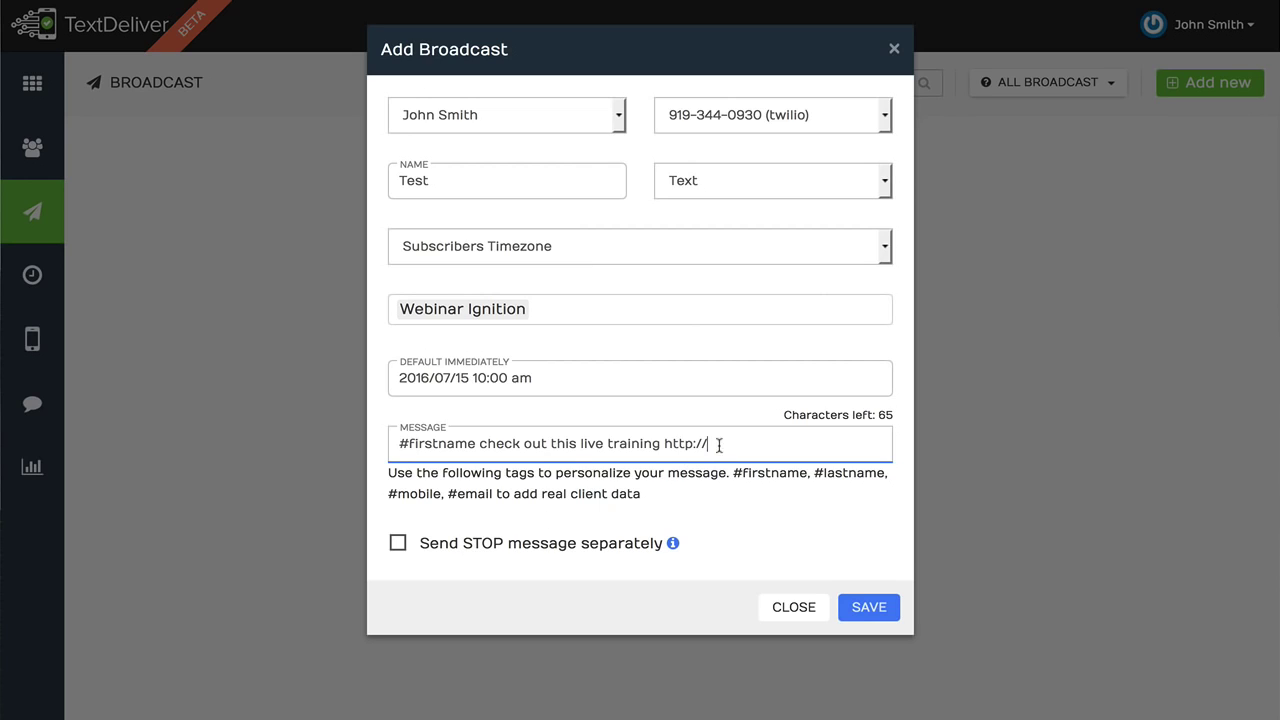
pyautogui.moveTo(720, 445); pyautogui.dragTo(380, 443)
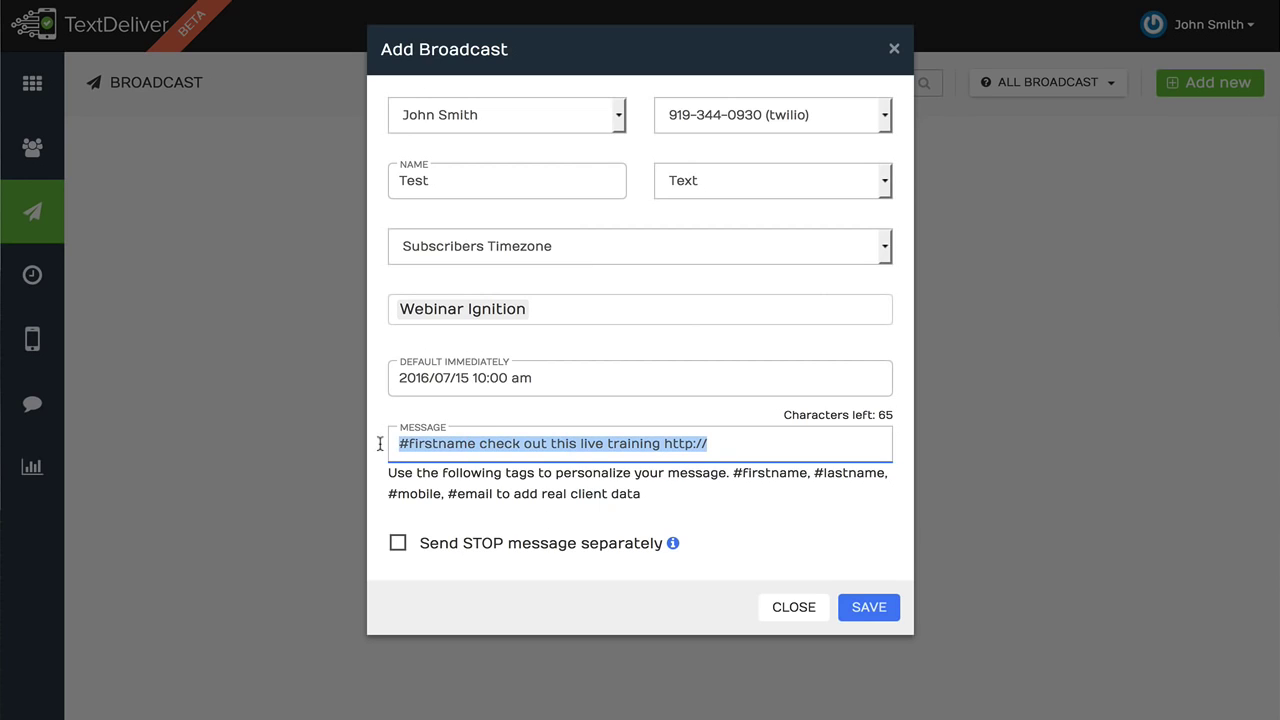
pyautogui.click(795, 610)
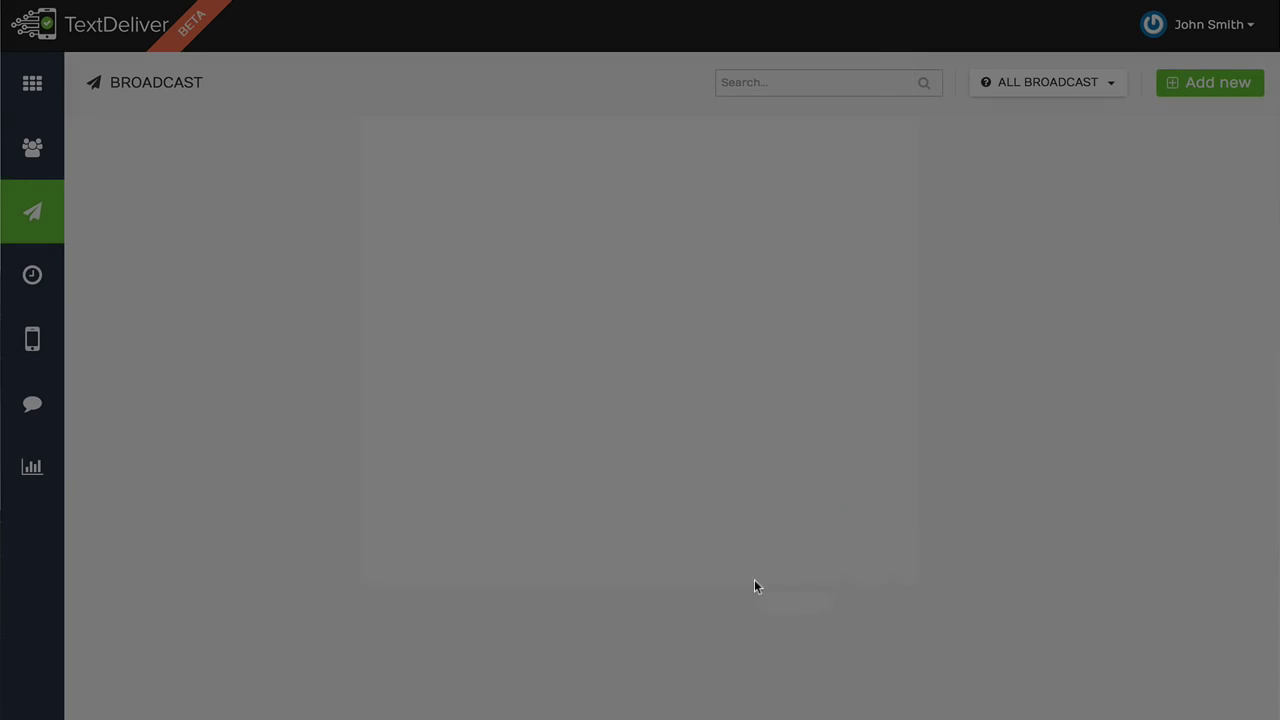
# - Open the Webinar Ignition – Optin Sequence and start a new sequence message in it
pyautogui.click(34, 284)
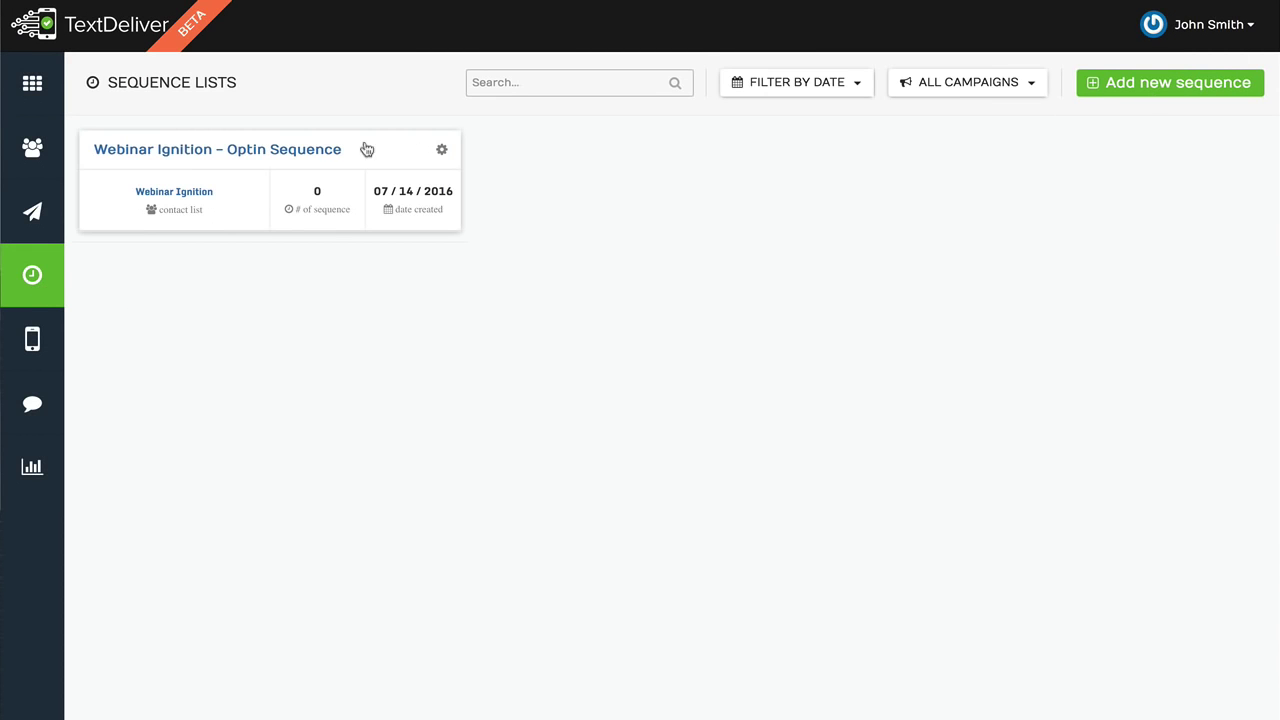
pyautogui.click(274, 150)
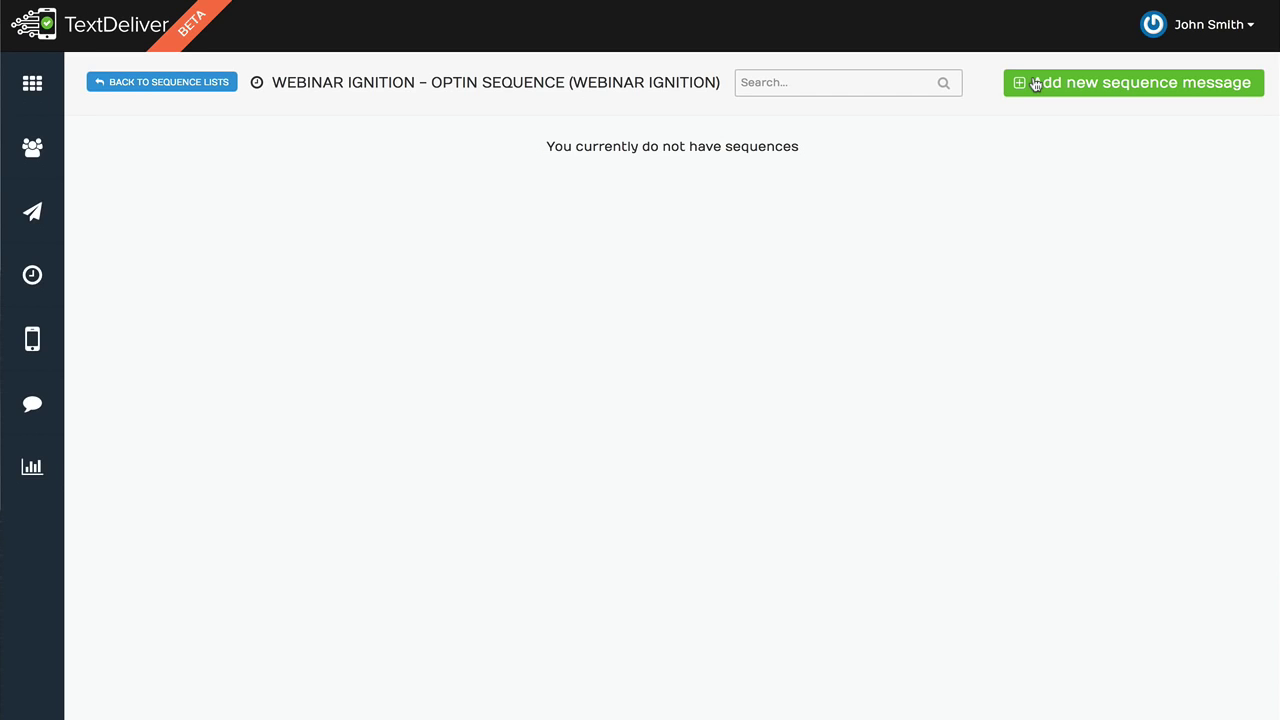
pyautogui.click(170, 84)
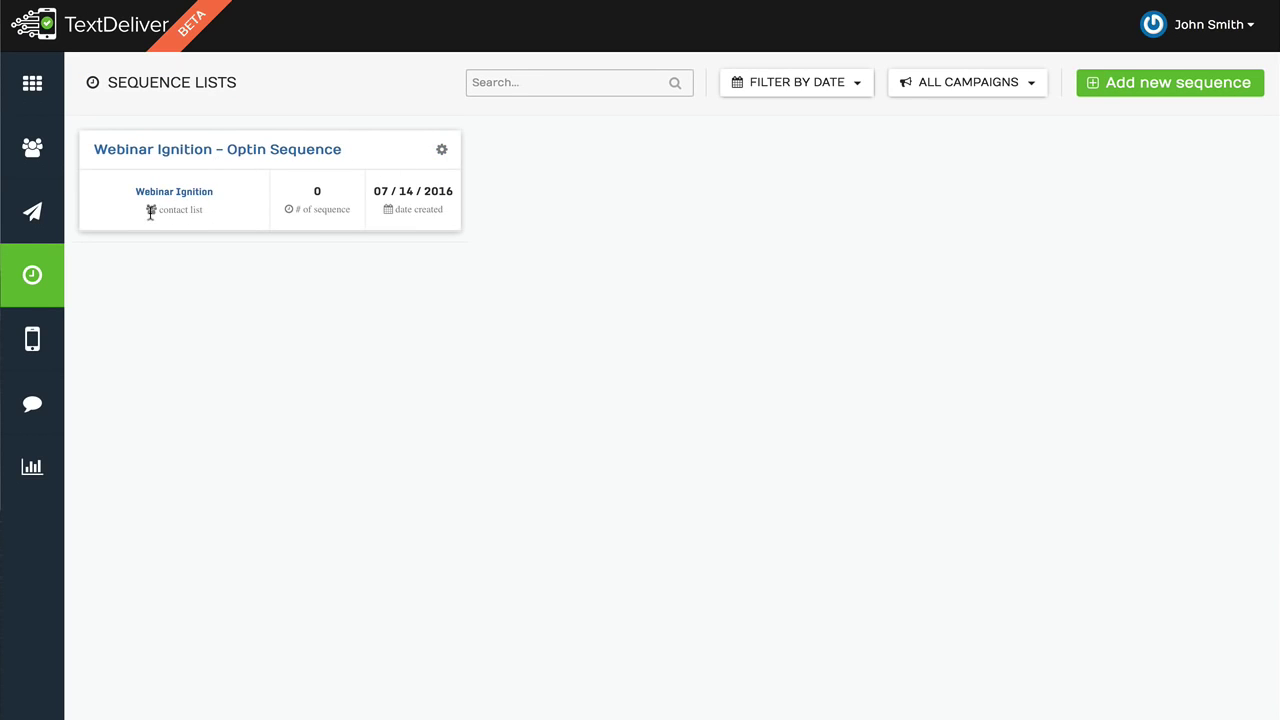
pyautogui.moveTo(212, 212); pyautogui.dragTo(159, 213)
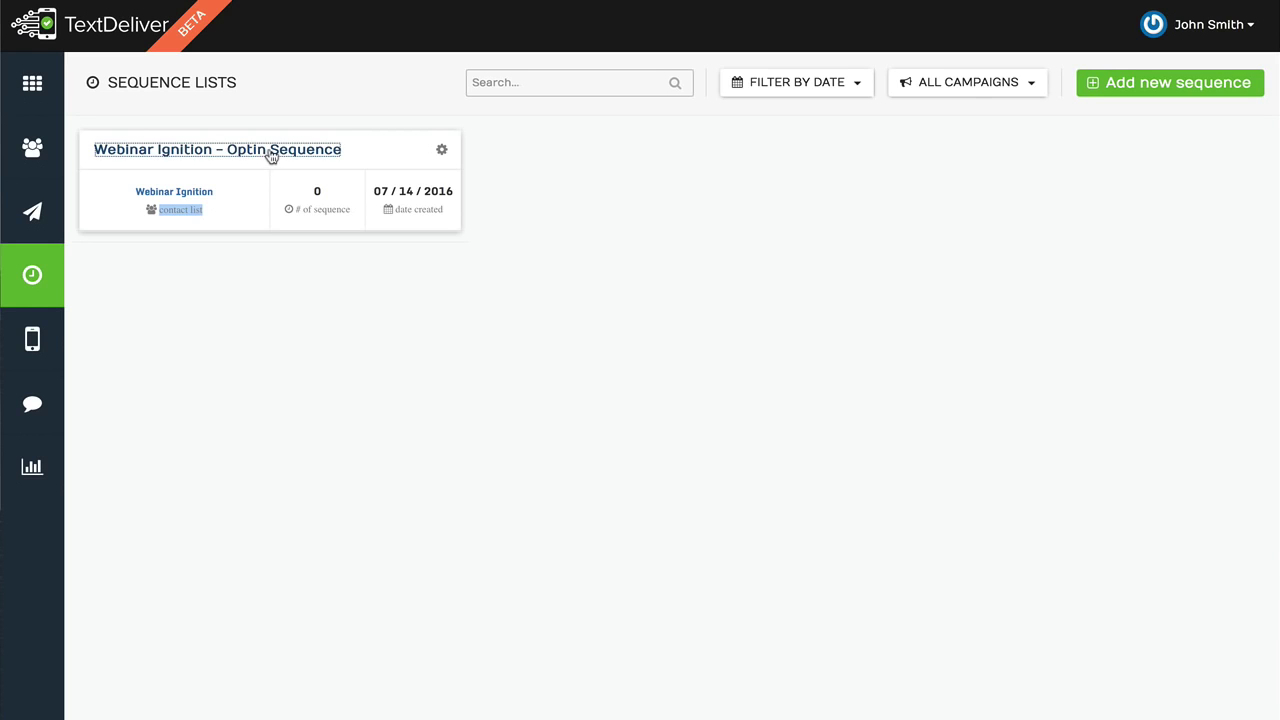
pyautogui.click(268, 153)
pyautogui.click(1120, 95)
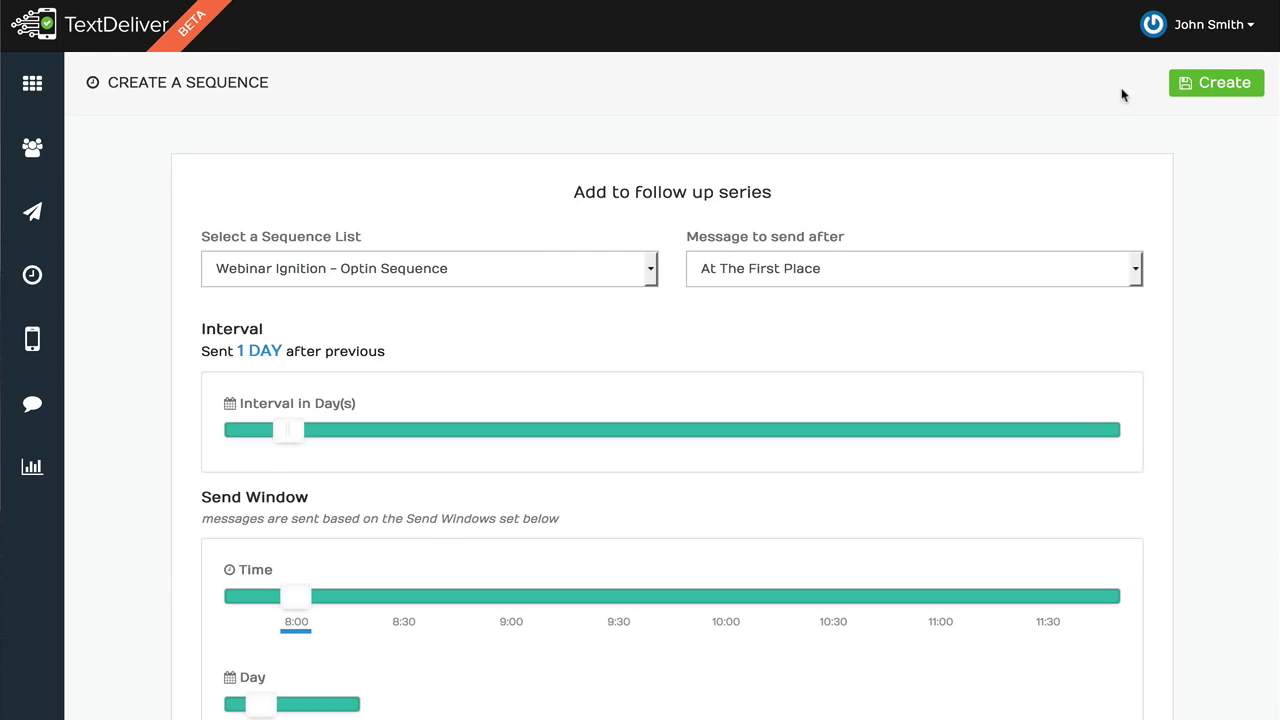
# - Add the sequence message "#1" At The First Place, with its send window time set to 10:00 AM
pyautogui.click(808, 270)
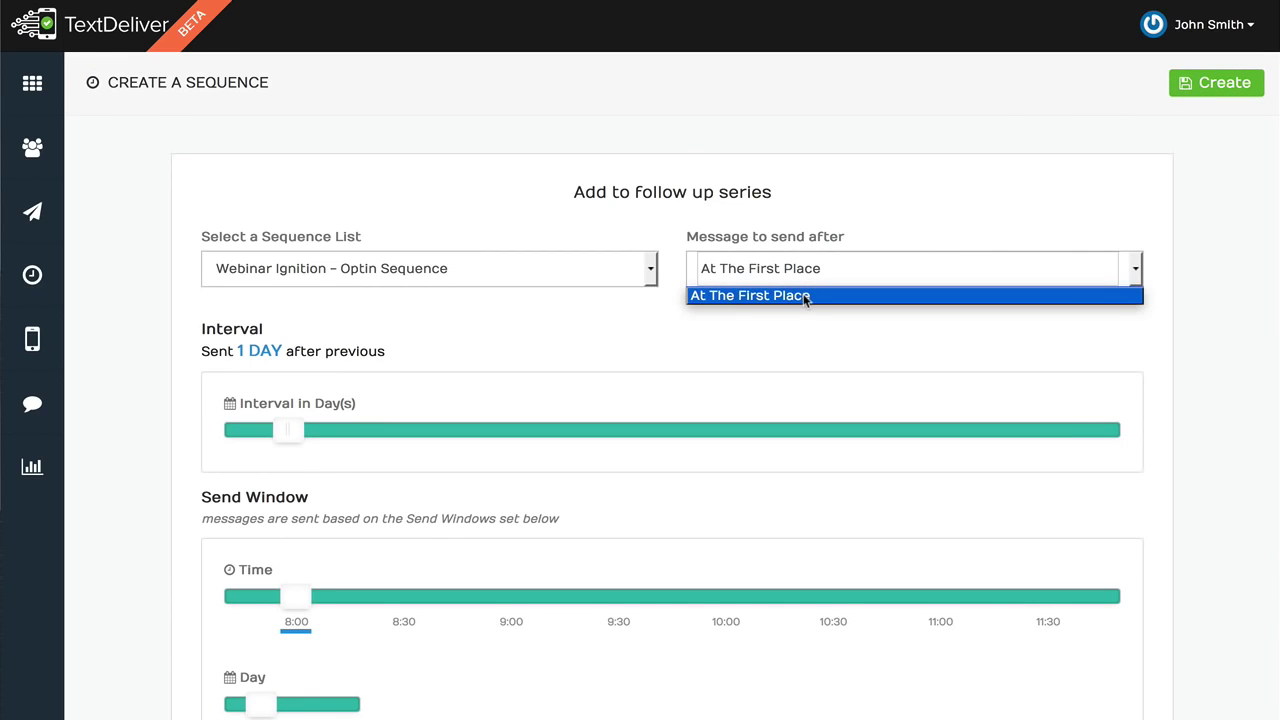
pyautogui.click(808, 295)
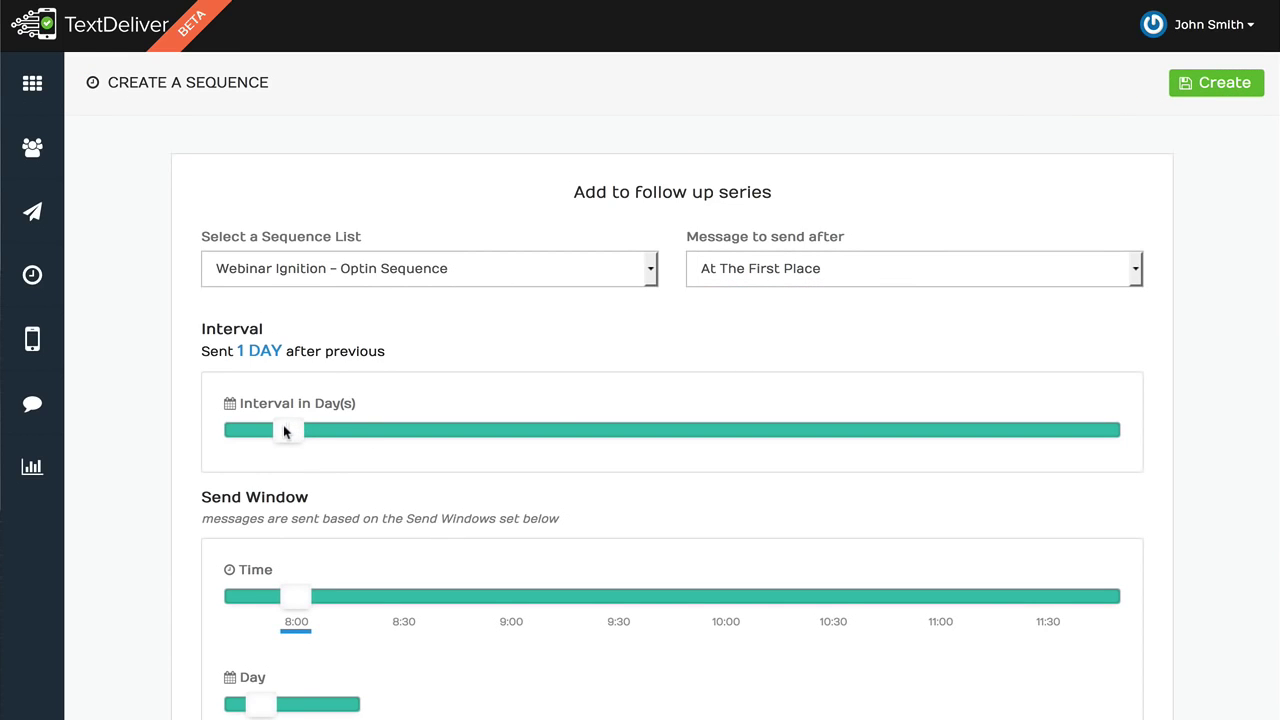
pyautogui.scroll(-3, 288, 428)
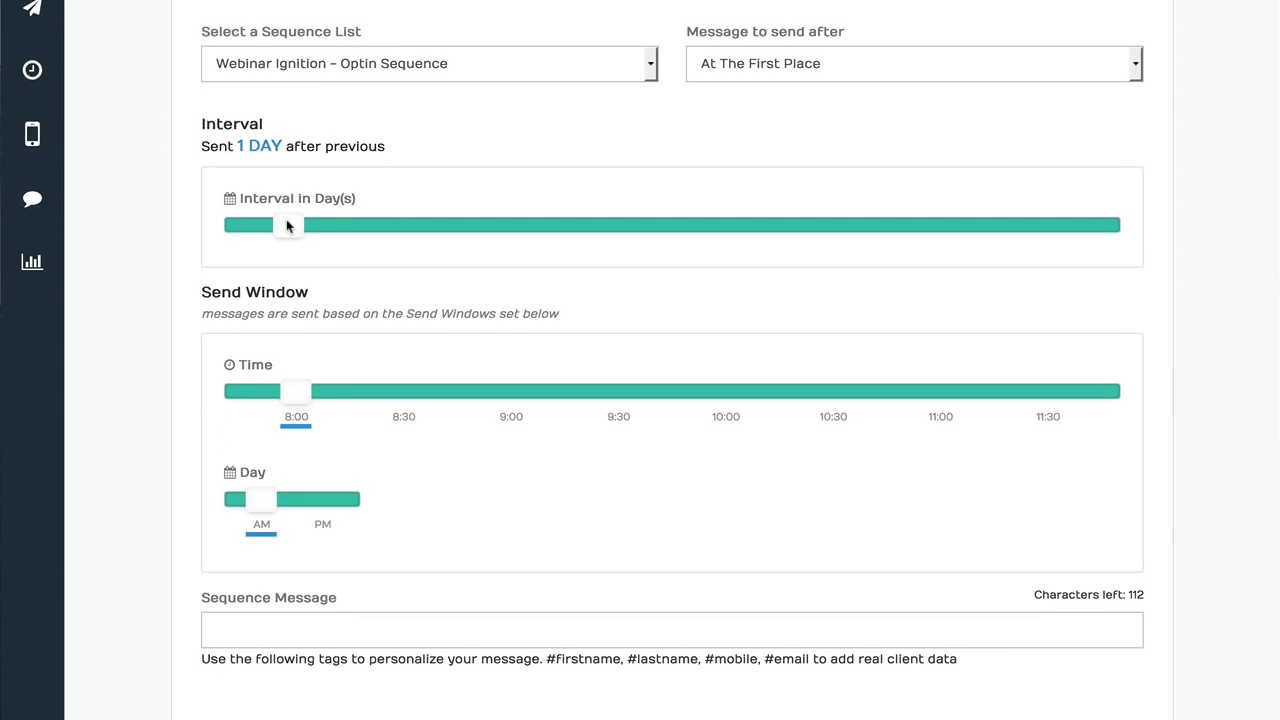
pyautogui.moveTo(308, 400)
pyautogui.mouseDown()
pyautogui.moveTo(509, 395)
pyautogui.moveTo(704, 412)
pyautogui.mouseUp()
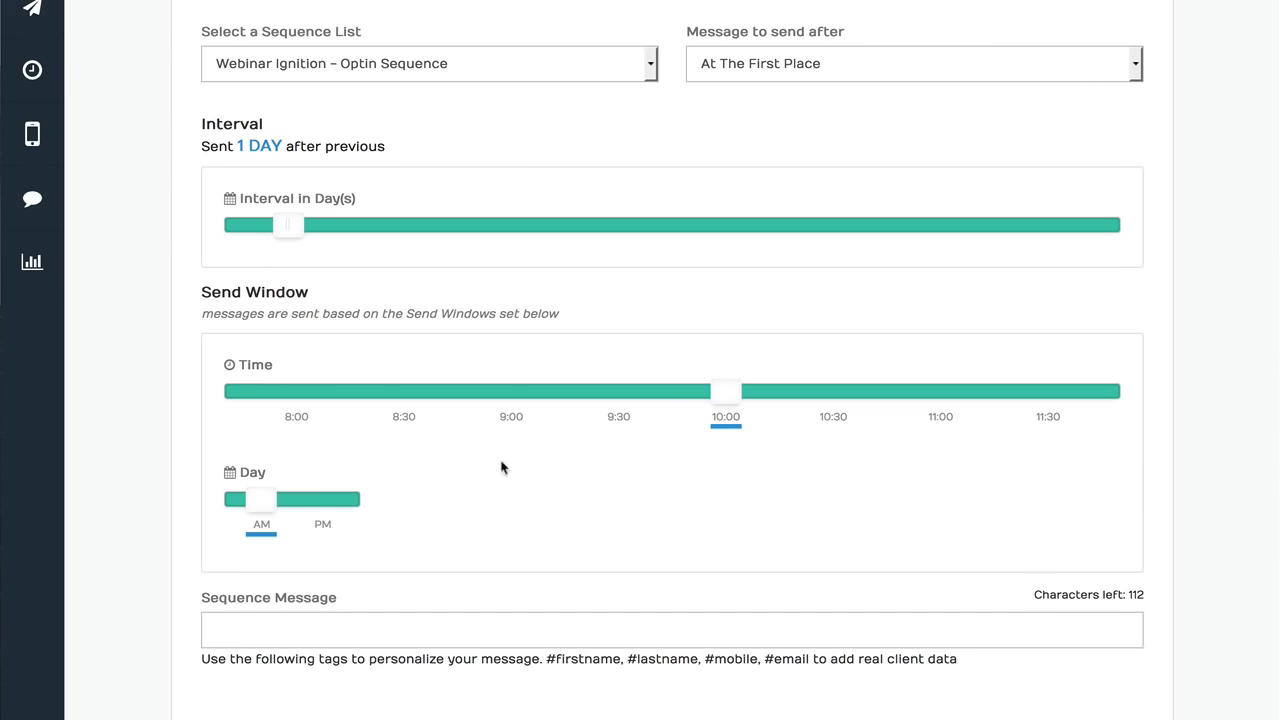
pyautogui.click(299, 631)
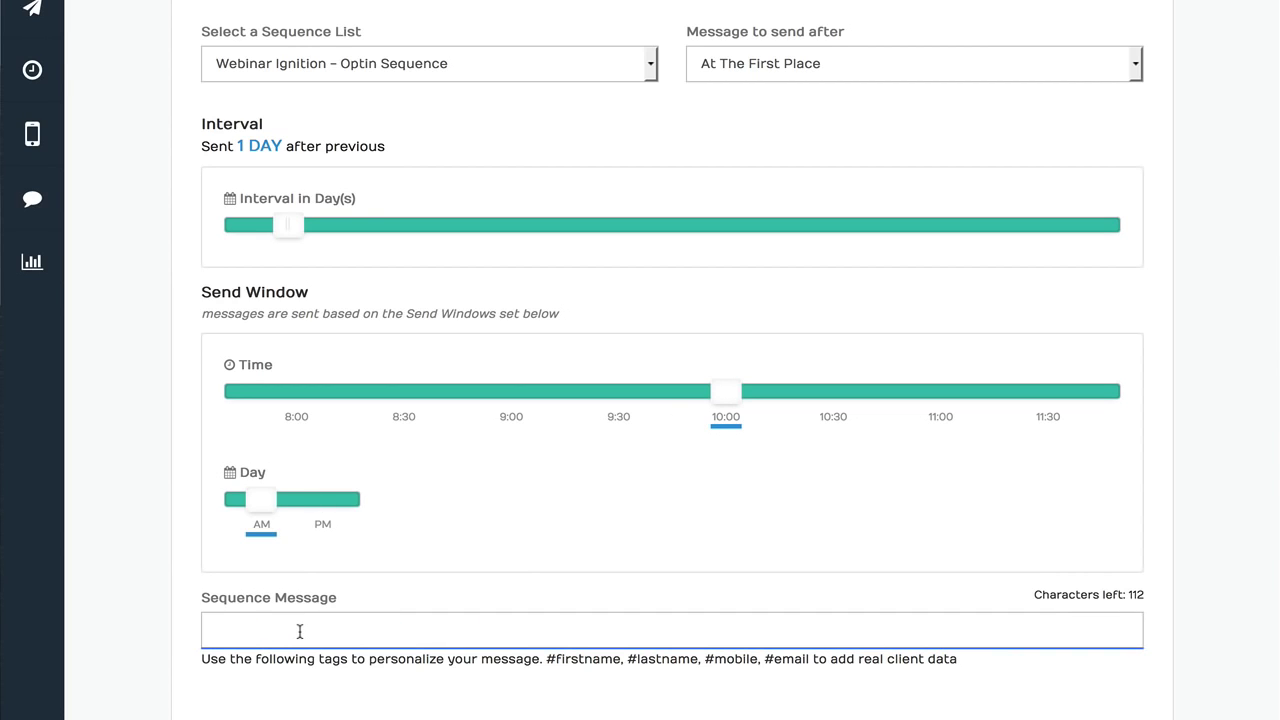
pyautogui.write('#1')
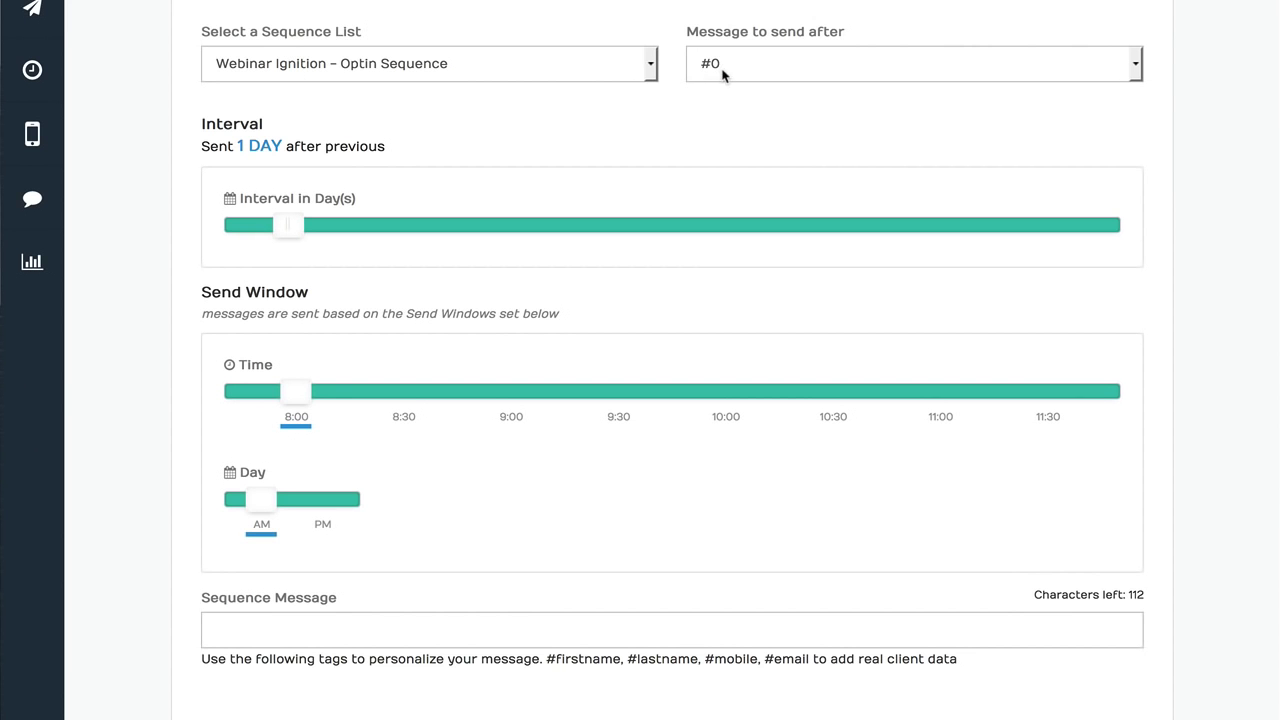
# - Add the sequence message "#2" after message #0, with a 3-day interval and a 9:00 AM send window
pyautogui.click(723, 72)
pyautogui.click(723, 91)
pyautogui.moveTo(326, 229); pyautogui.dragTo(354, 229)
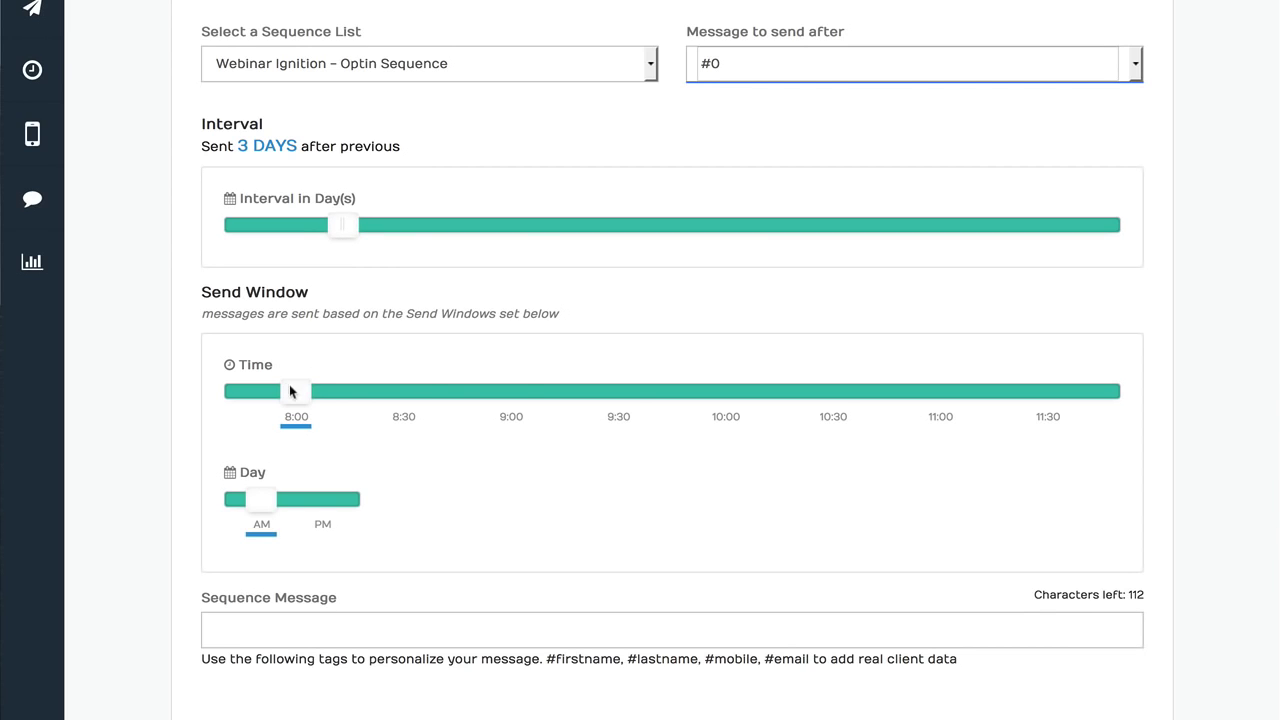
pyautogui.moveTo(292, 390); pyautogui.dragTo(526, 406)
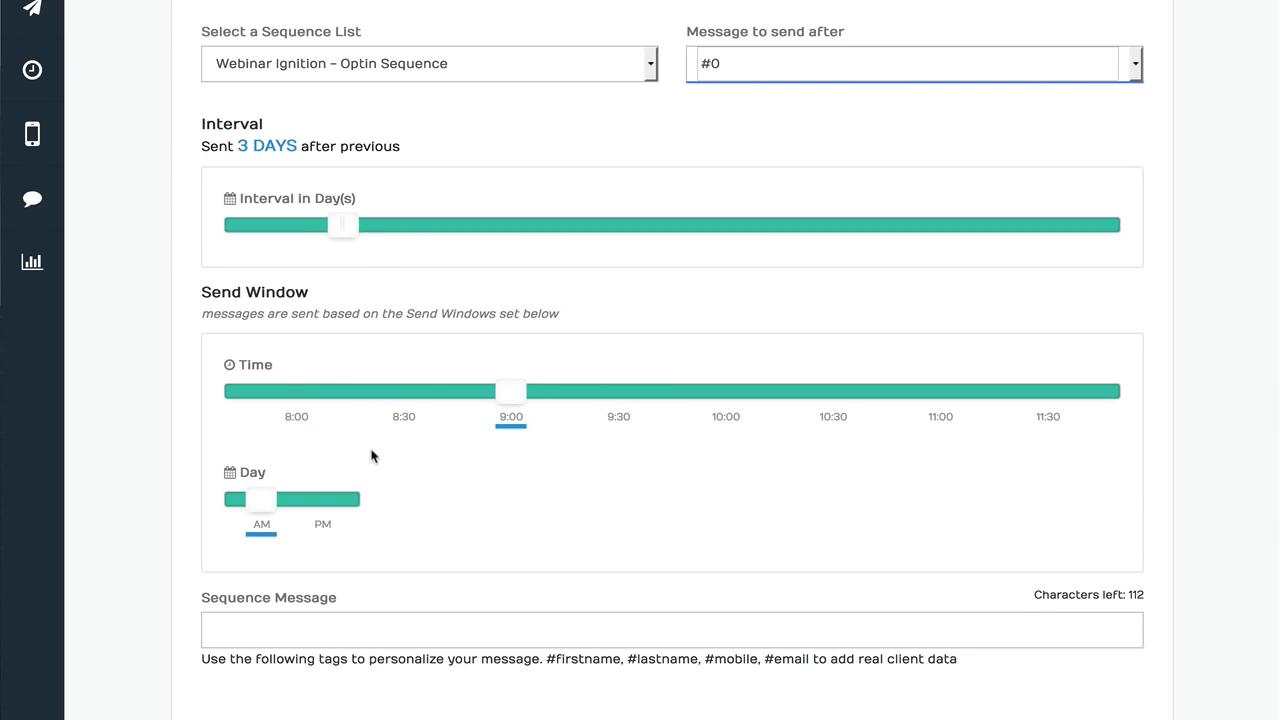
pyautogui.click(367, 625)
pyautogui.write('#2')
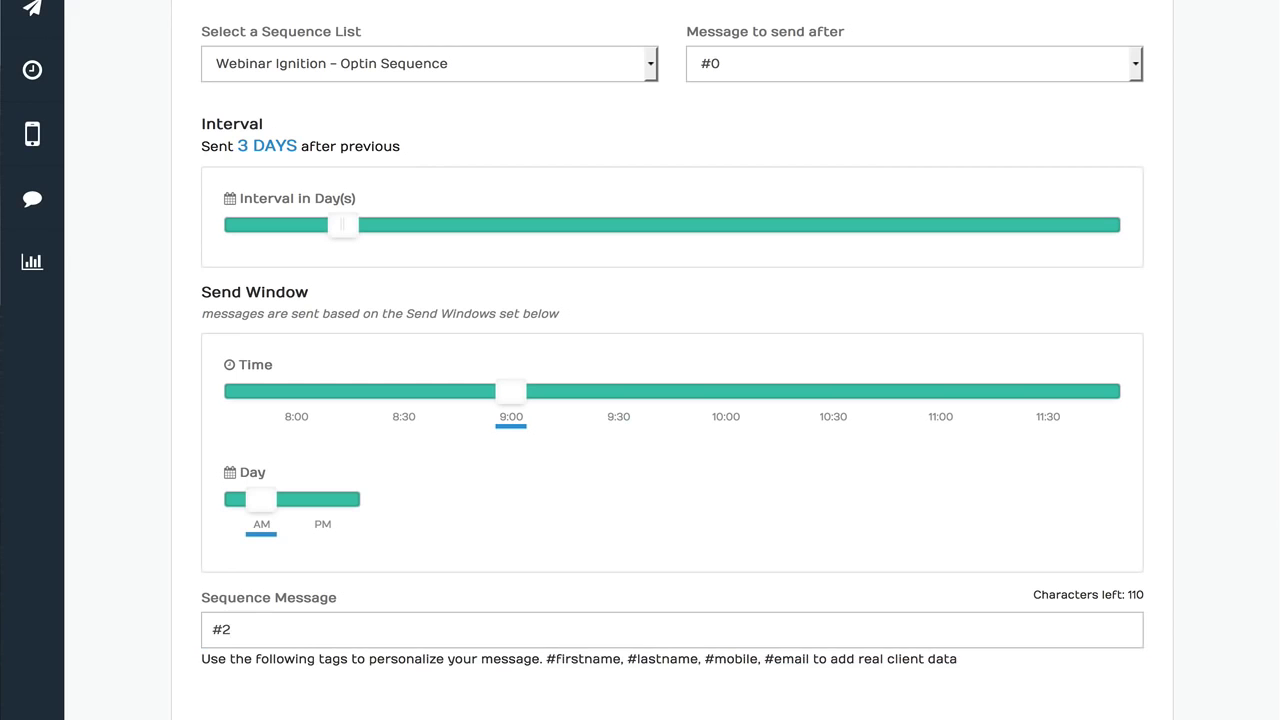
pyautogui.press('Return')
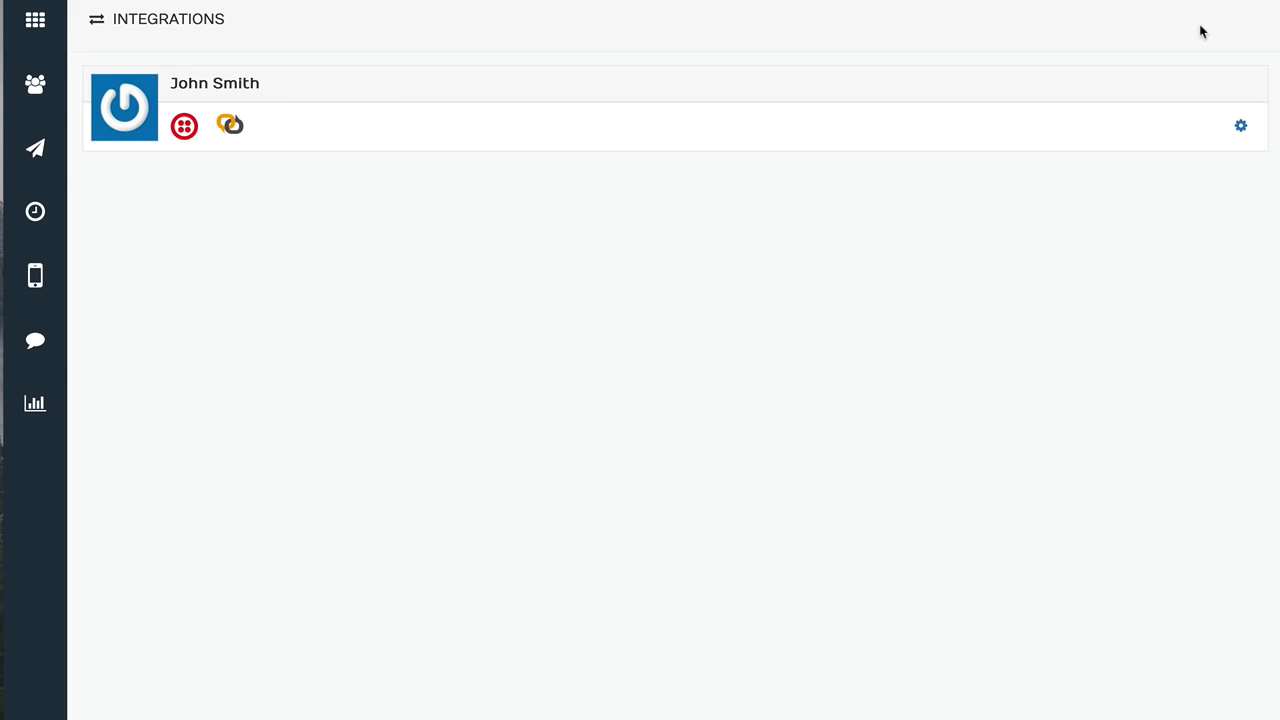
# - Check the account's connected integrations and open its services for editing
pyautogui.click(1241, 127)
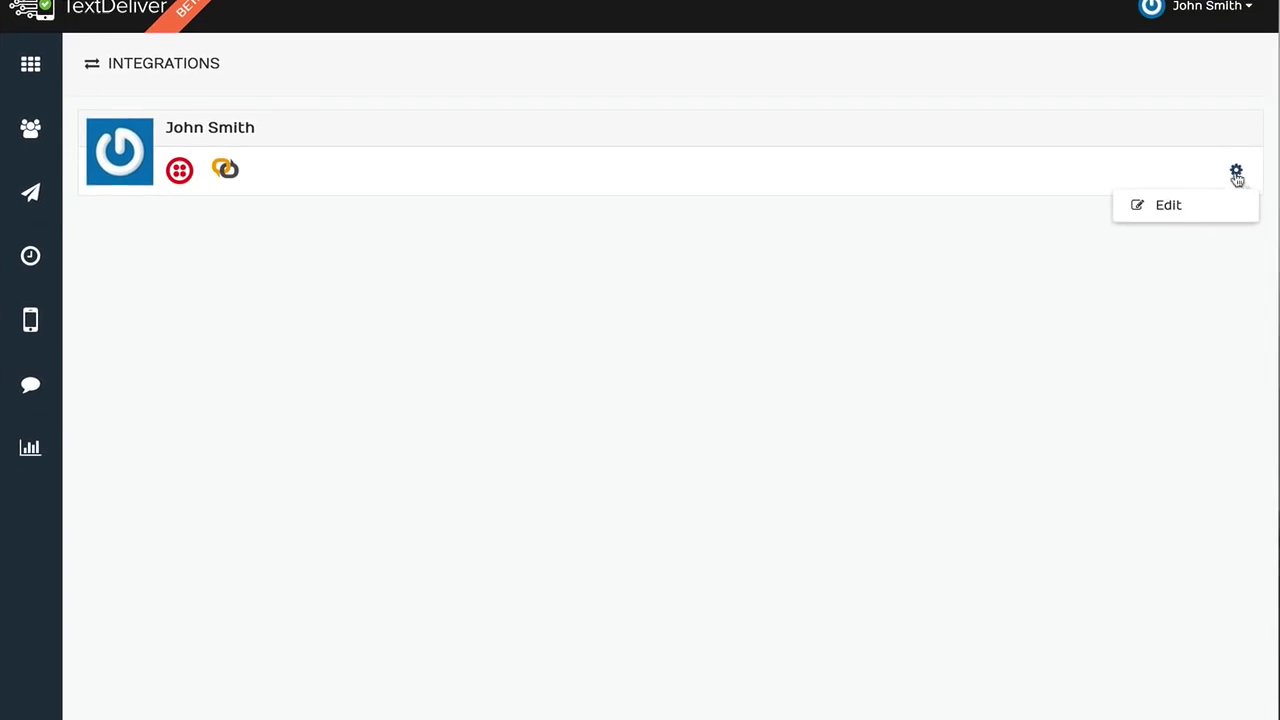
pyautogui.click(225, 170)
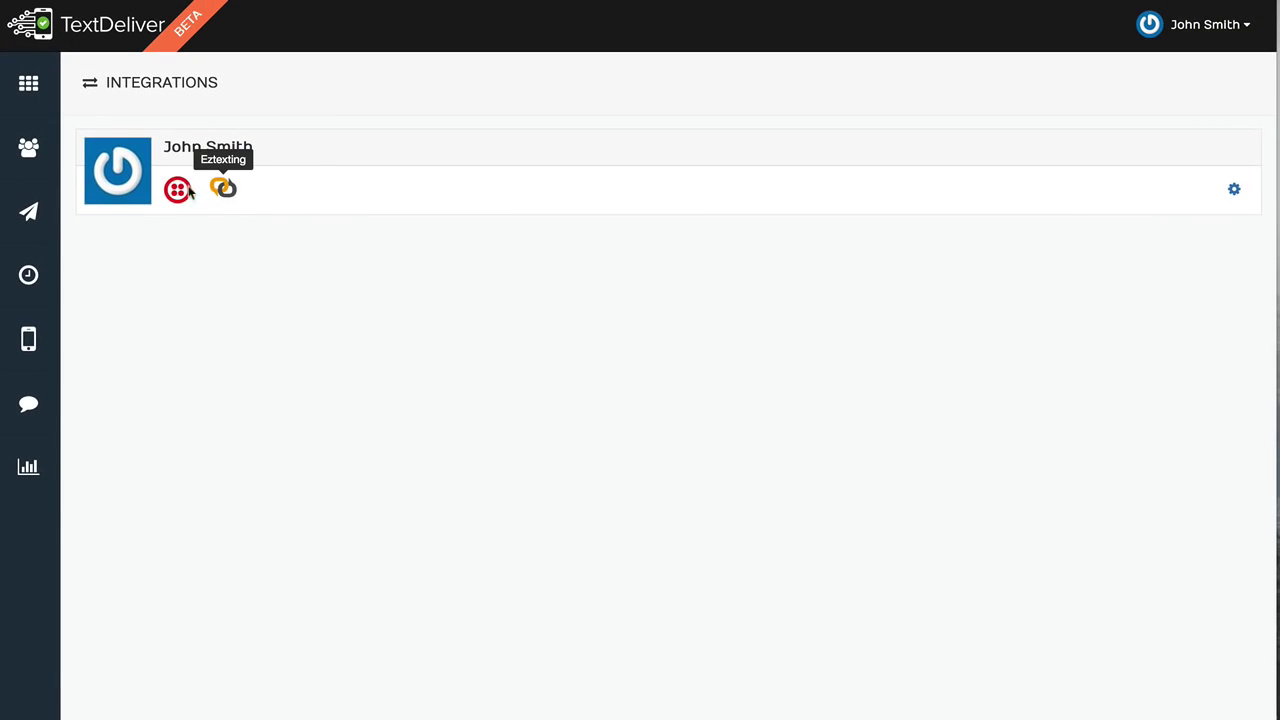
pyautogui.click(1237, 193)
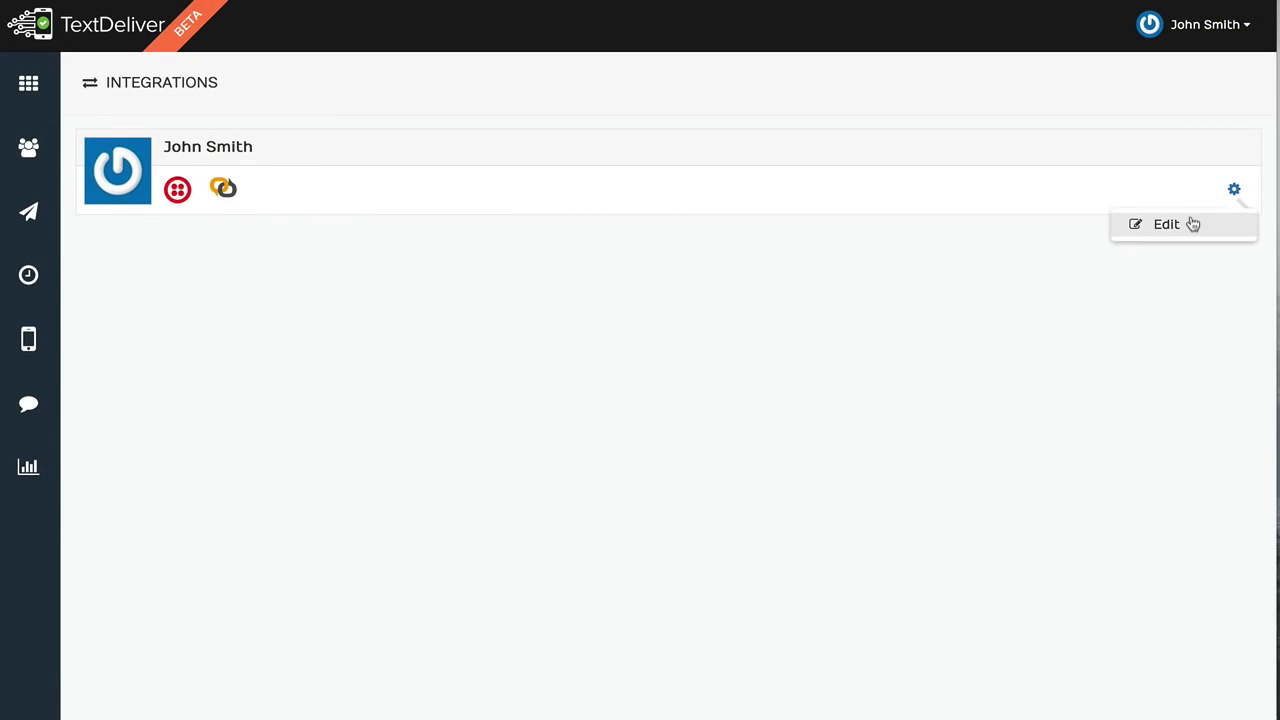
pyautogui.click(1192, 224)
# - Examine the services available to add and return to the dashboard without adding one
pyautogui.click(306, 294)
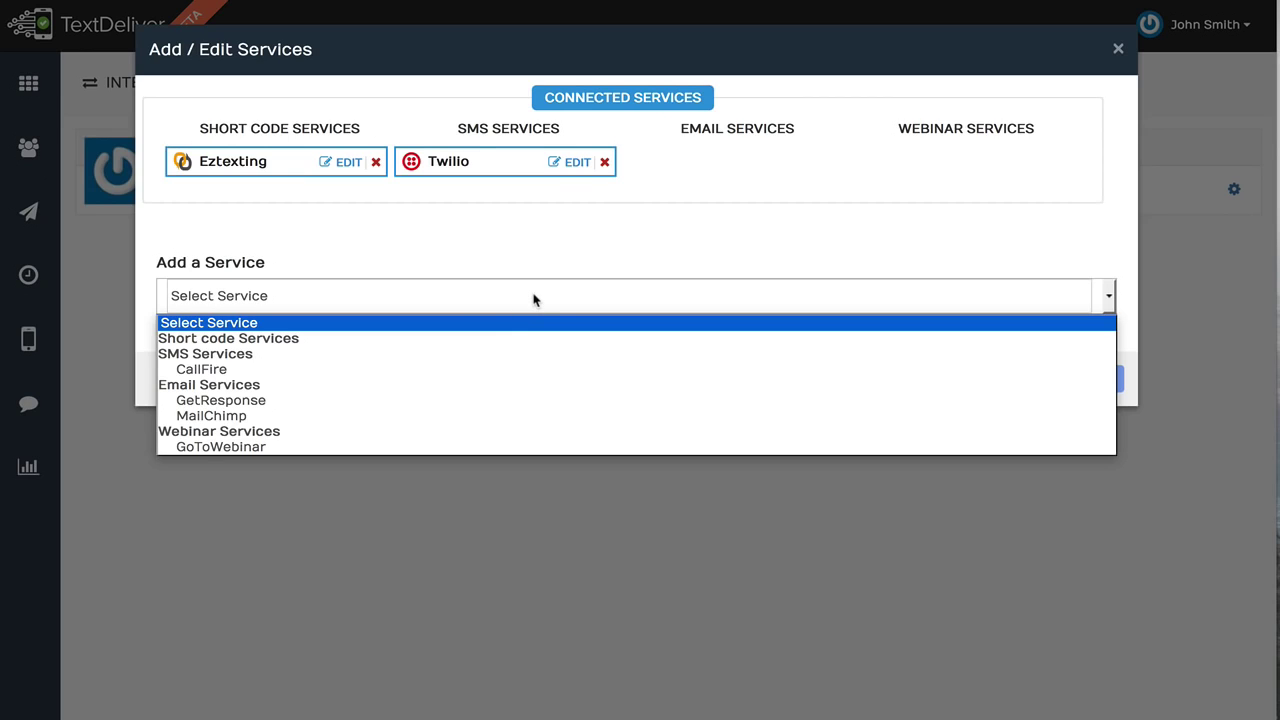
pyautogui.click(571, 250)
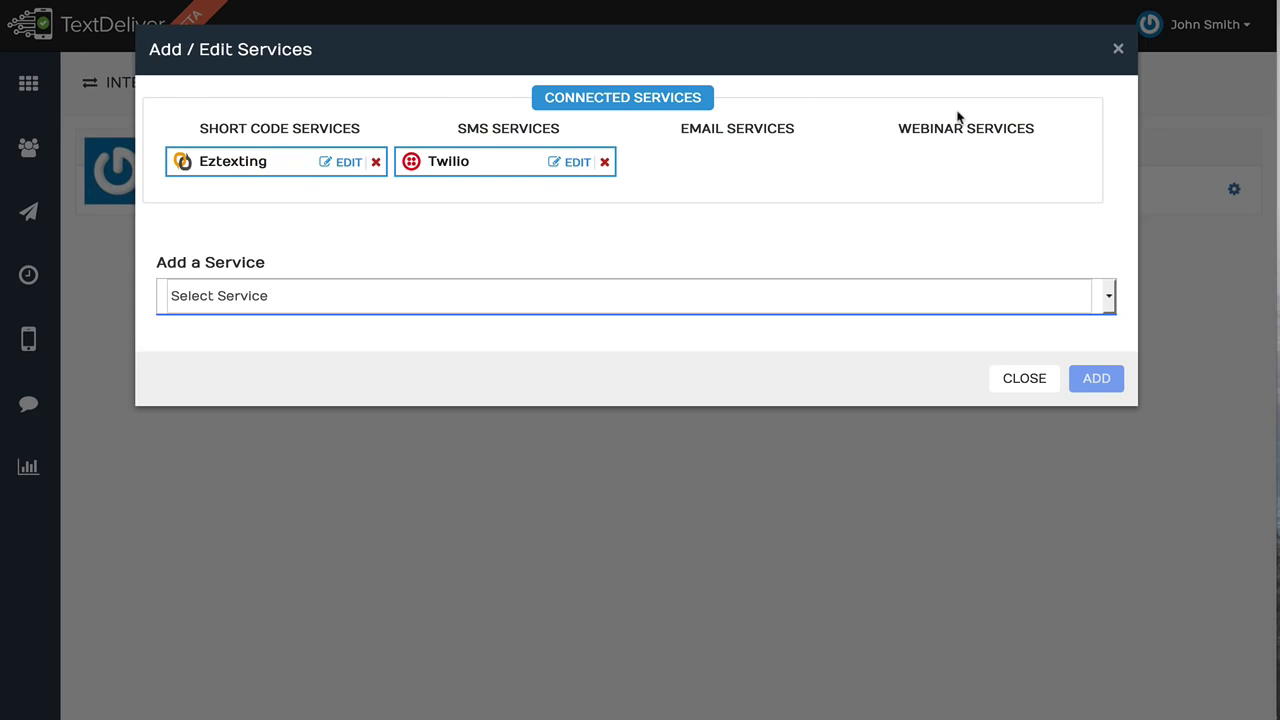
pyautogui.click(1117, 52)
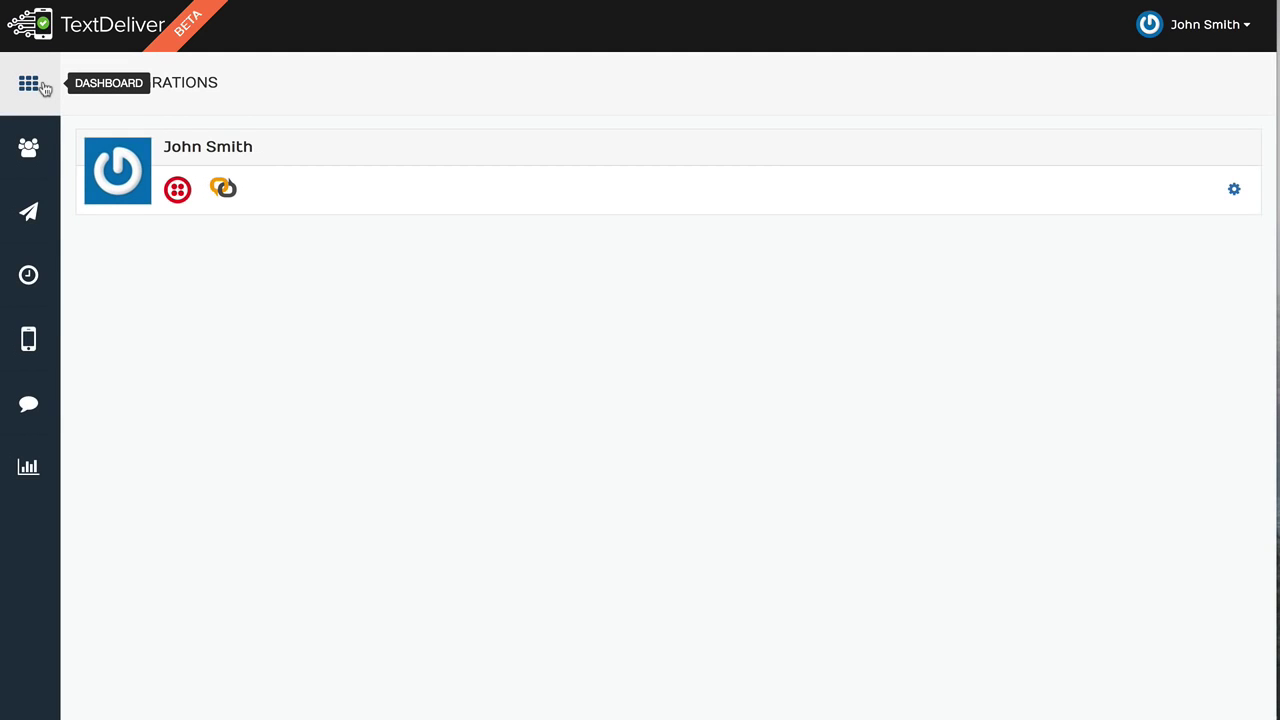
pyautogui.click(44, 88)
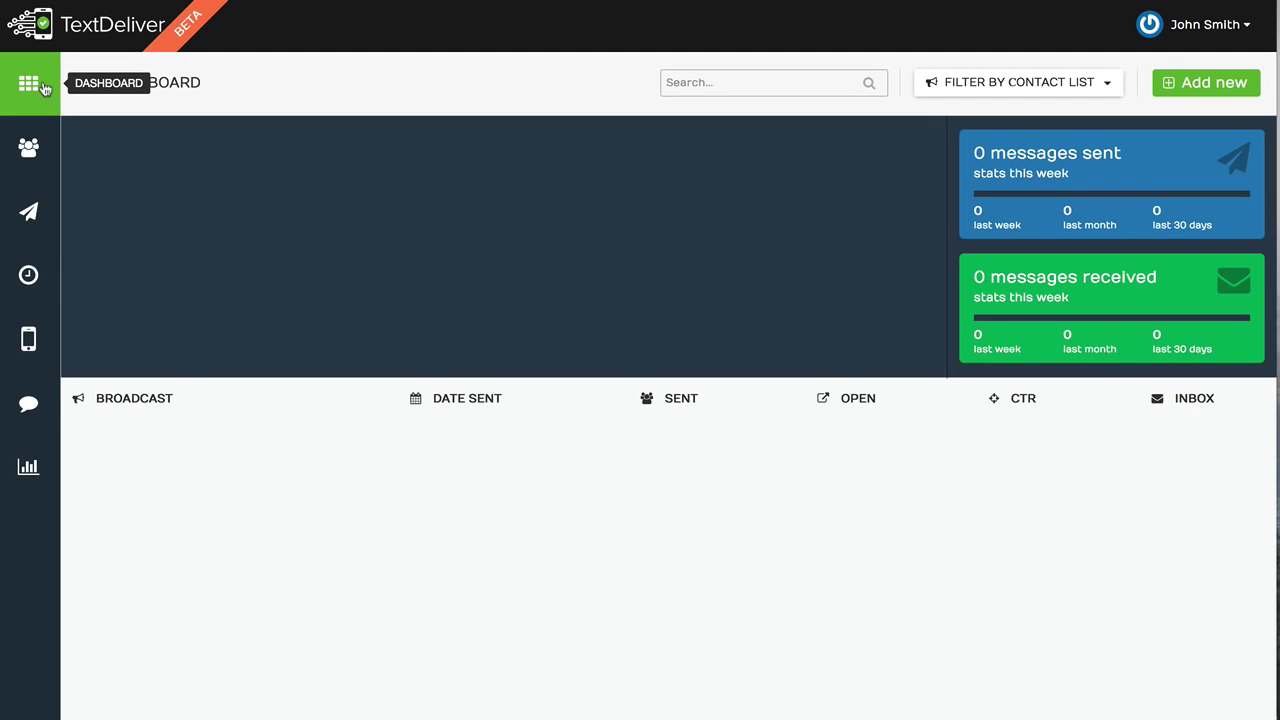